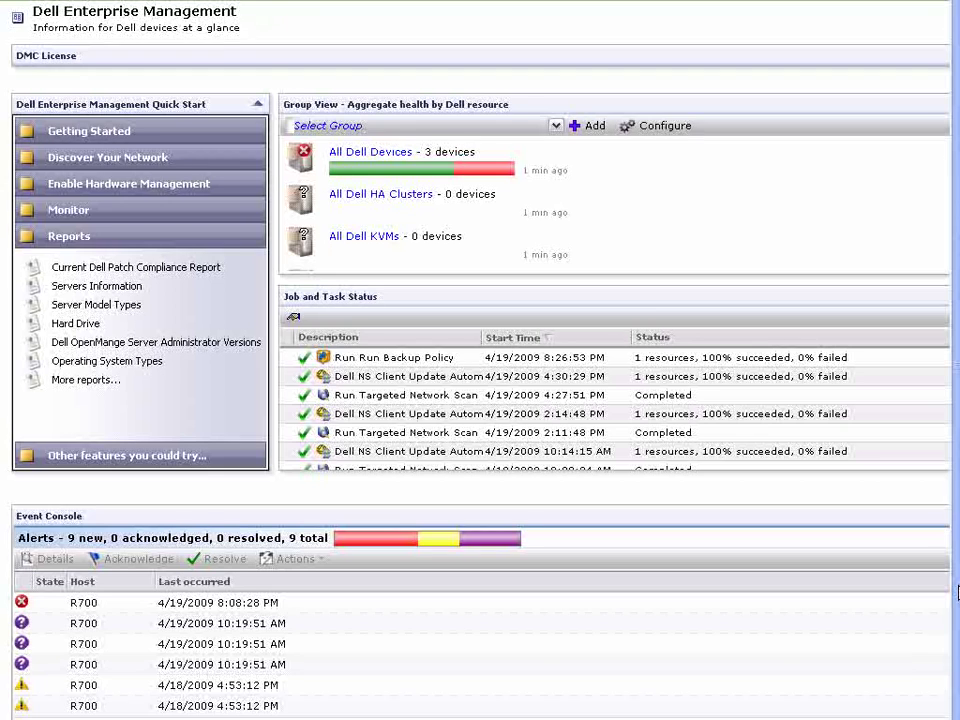
Open the Backup Exec System Recovery Solution dashboard from Home > Backup and Recovery.
{"action": "scroll", "coordinate": [957, 593], "scroll_direction": "up", "scroll_amount": 2}
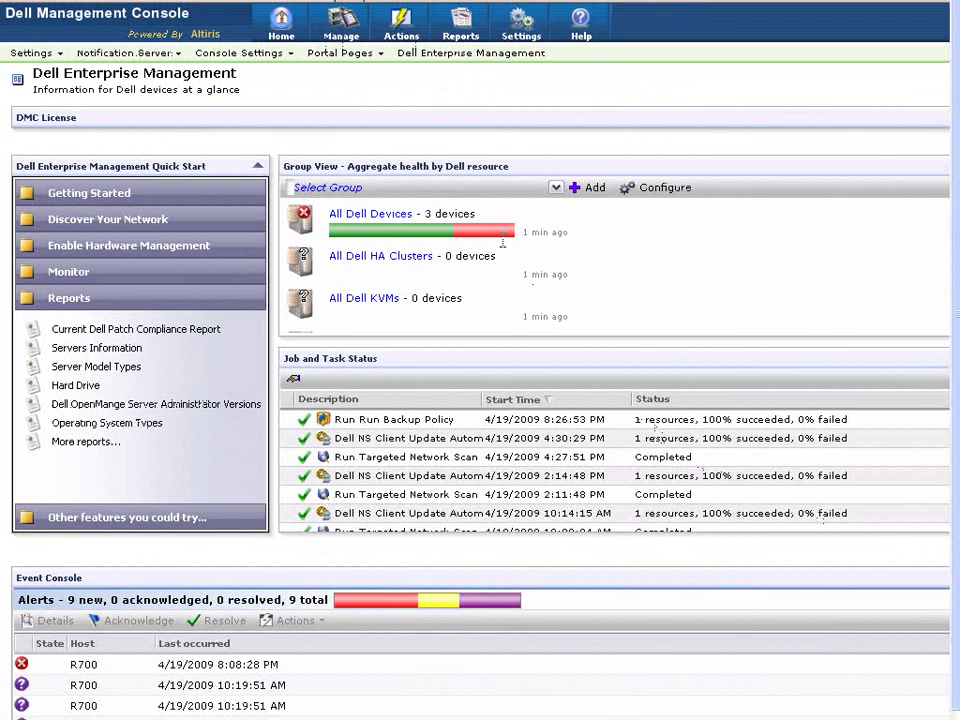
{"action": "left_click", "coordinate": [281, 28]}
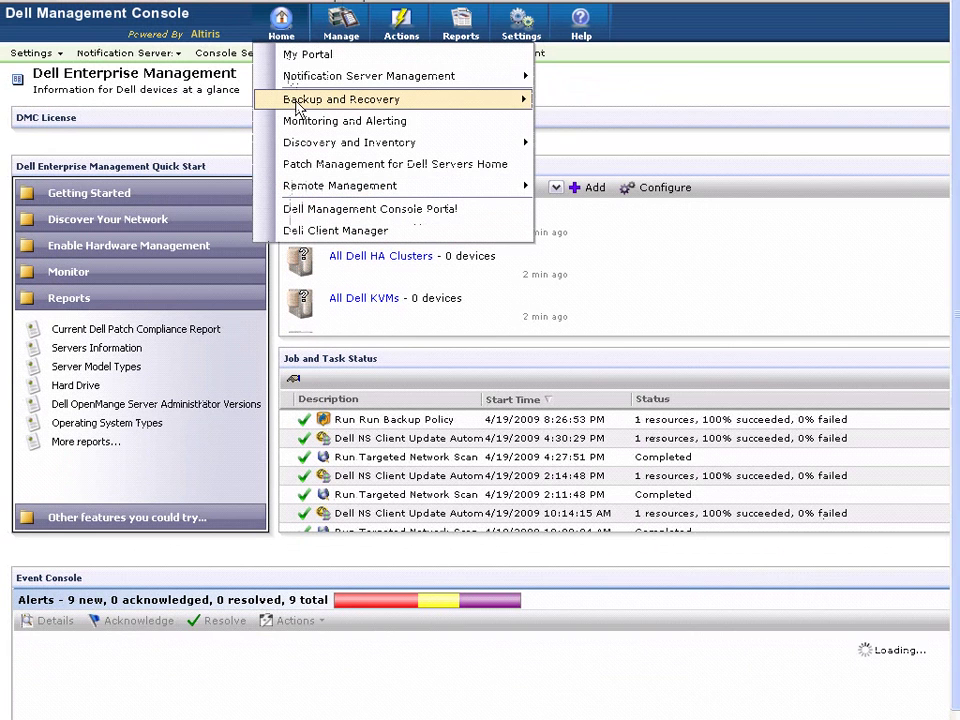
{"action": "mouse_move", "coordinate": [272, 107]}
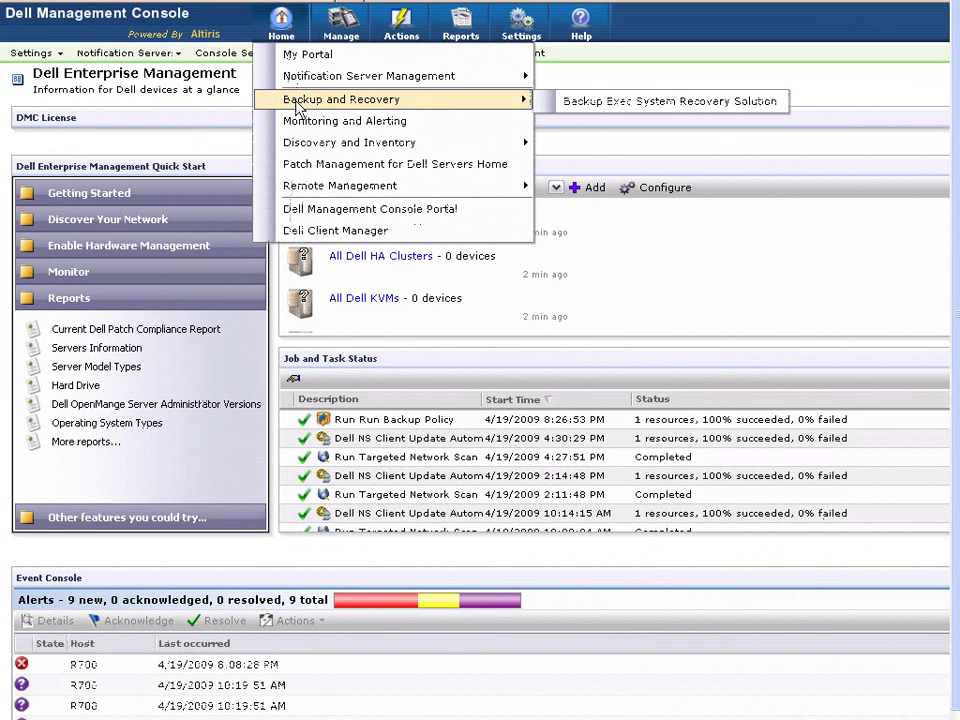
{"action": "left_click", "coordinate": [579, 112]}
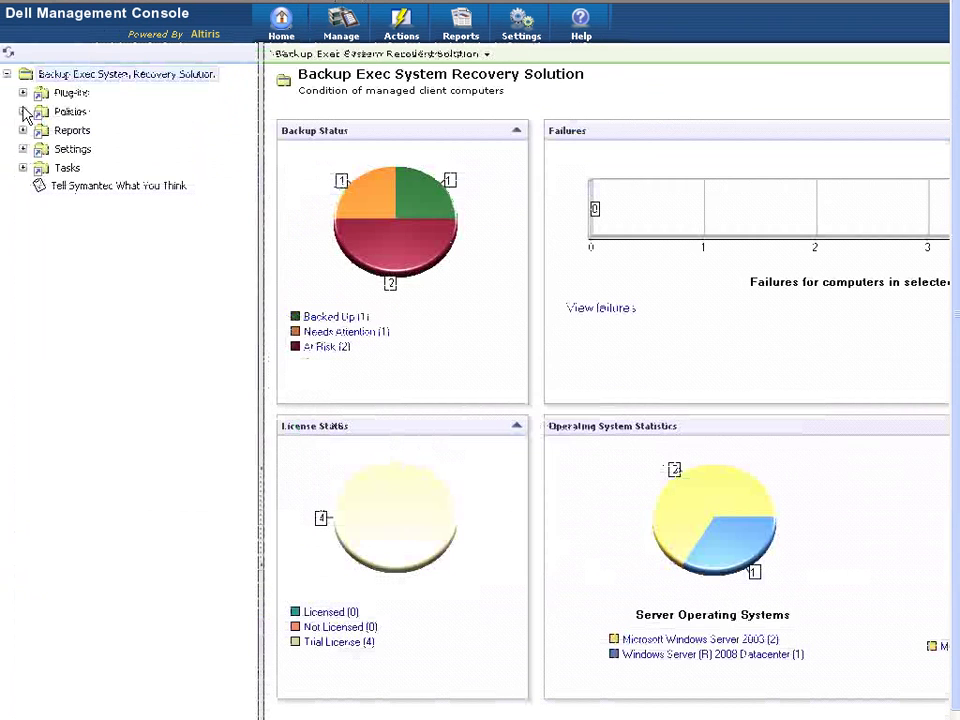
Expand Policies and Backup Policies in the folder tree to list the existing backup policies.
{"action": "left_click", "coordinate": [263, 516]}
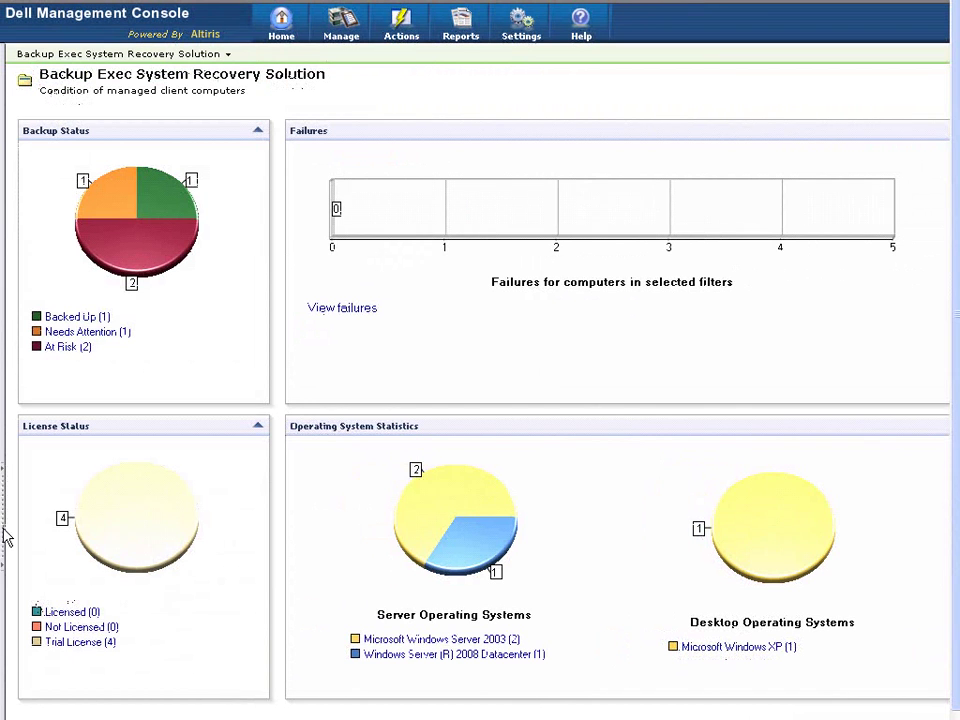
{"action": "left_click", "coordinate": [70, 347]}
{"action": "left_click", "coordinate": [5, 521]}
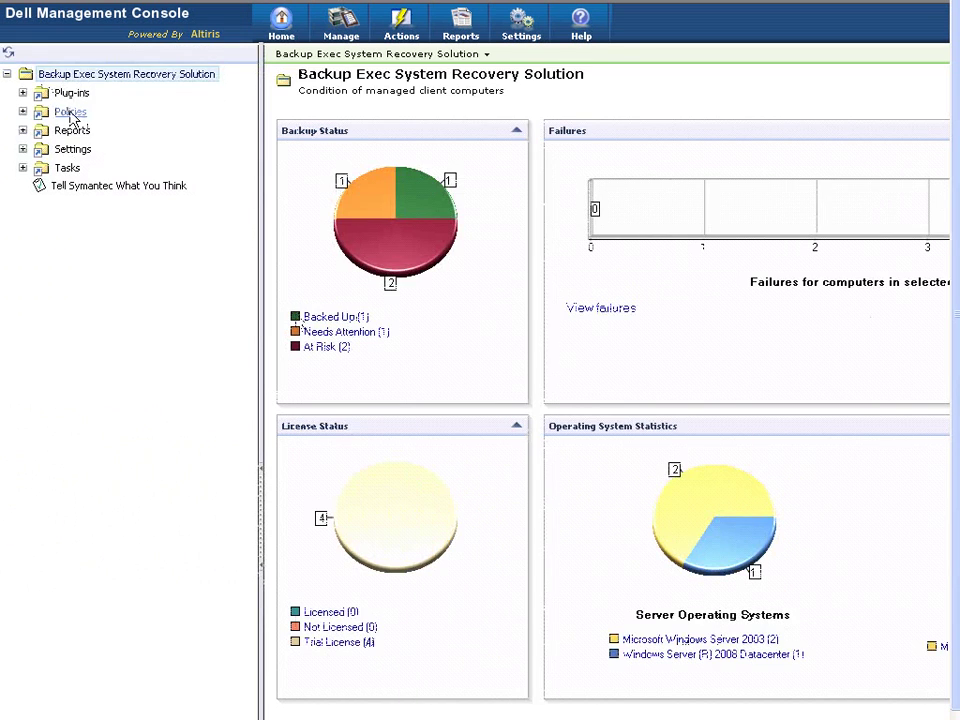
{"action": "left_click", "coordinate": [22, 111]}
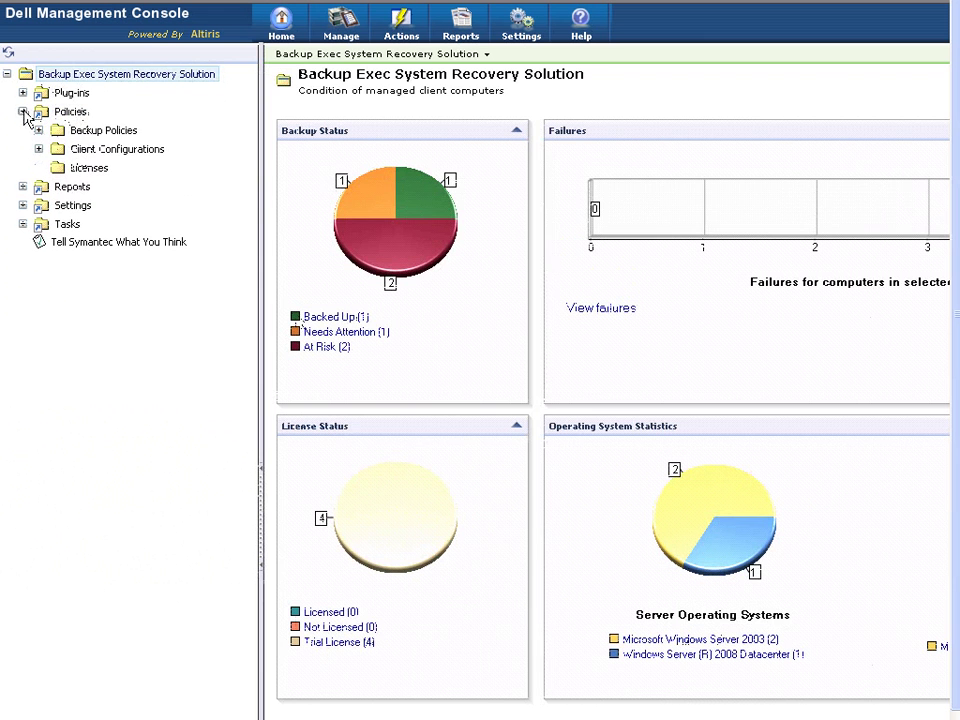
{"action": "left_click", "coordinate": [38, 130]}
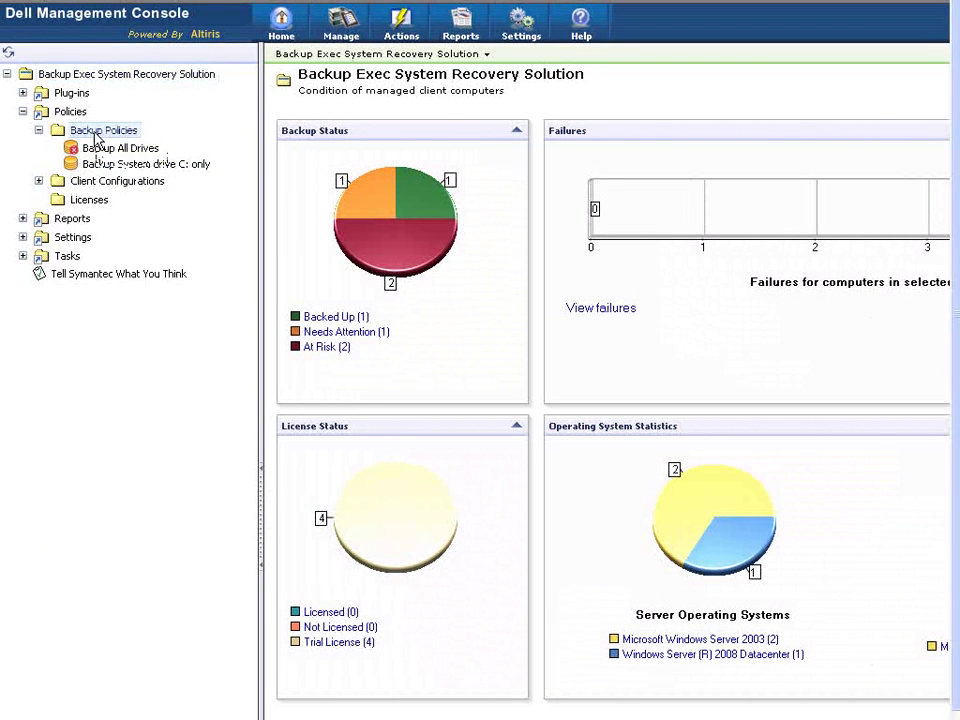
Create a new backup policy under Backup Policies and rename it to 'demo'.
{"action": "right_click", "coordinate": [98, 136]}
{"action": "mouse_move", "coordinate": [133, 279]}
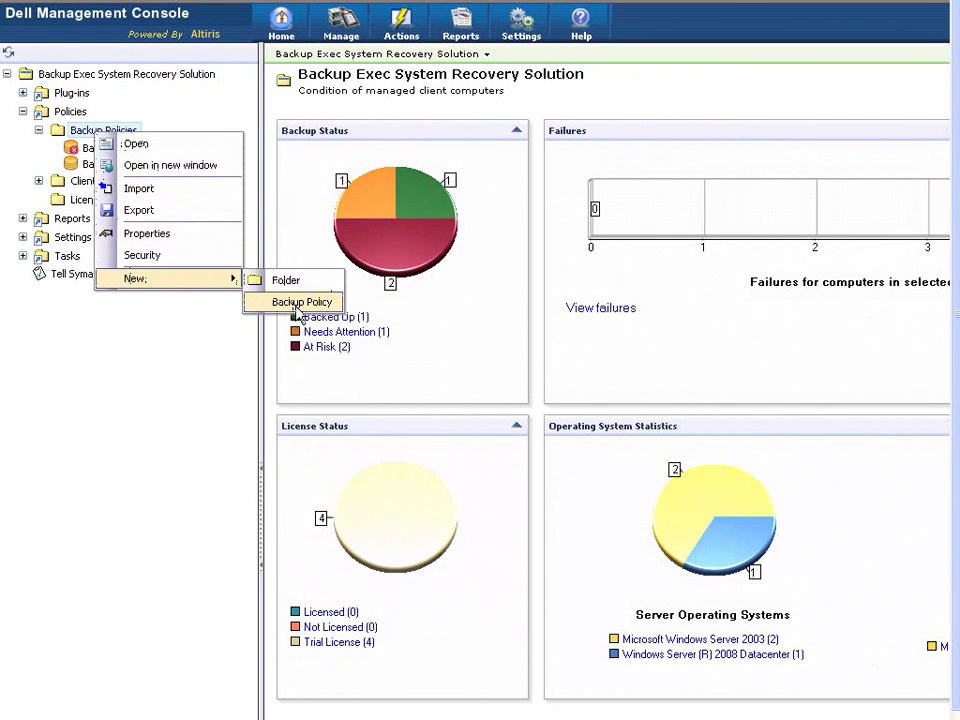
{"action": "left_click", "coordinate": [295, 308]}
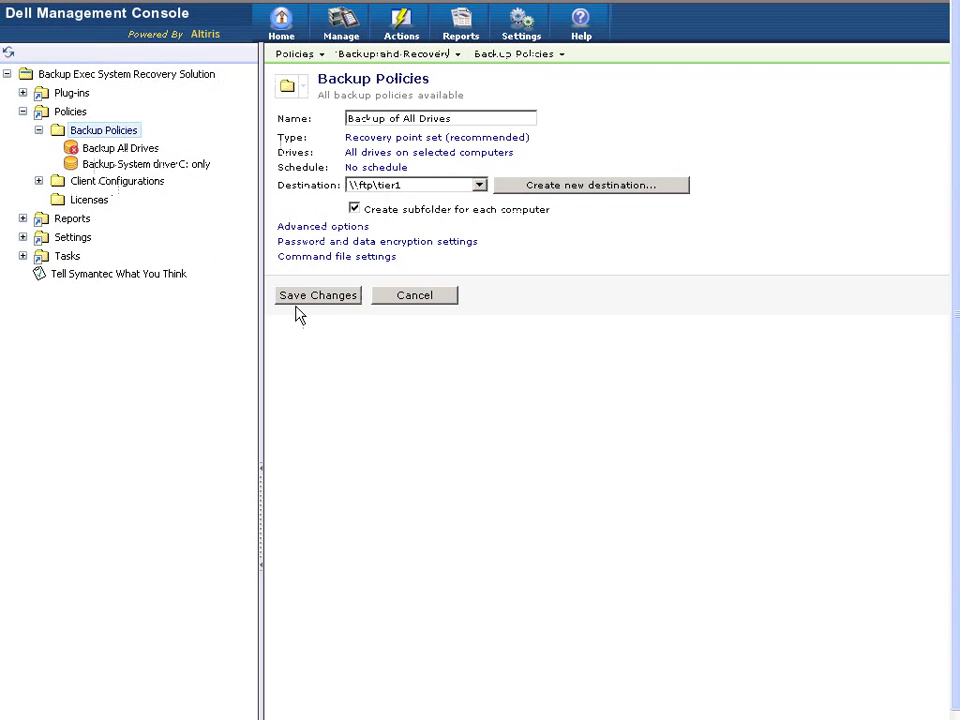
{"action": "left_click", "coordinate": [464, 116]}
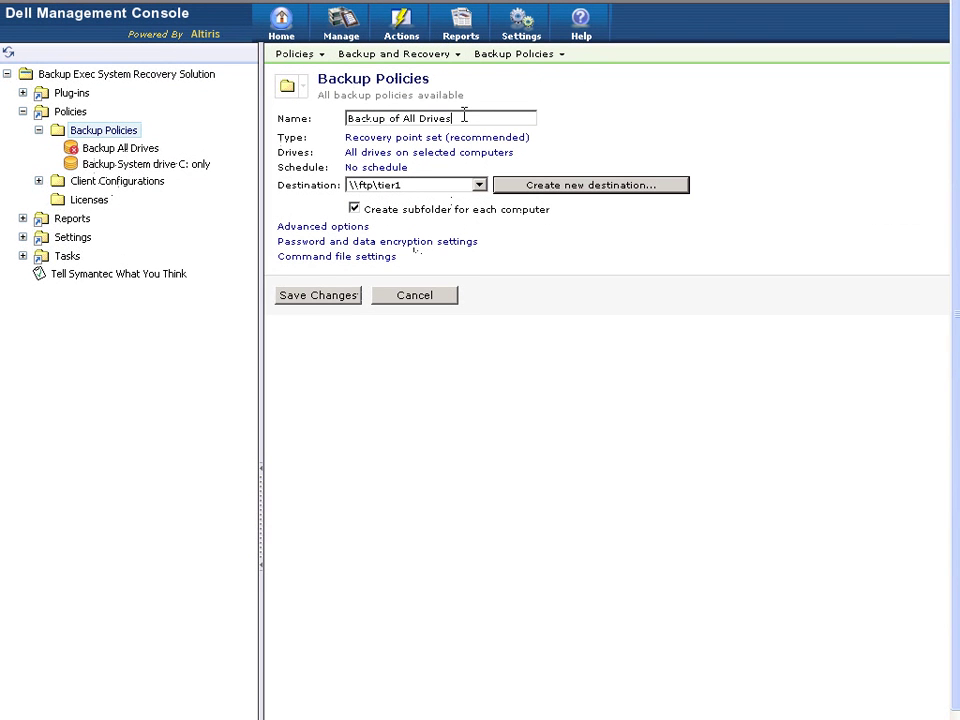
{"action": "key", "text": "BackSpace"}
{"action": "key", "text": "BackSpace"}
{"action": "key", "text": "BackSpace"}
{"action": "key", "text": "BackSpace"}
{"action": "key", "text": "BackSpace"}
{"action": "key", "text": "BackSpace"}
{"action": "key", "text": "BackSpace"}
{"action": "key", "text": "BackSpace"}
{"action": "key", "text": "BackSpace"}
{"action": "key", "text": "BackSpace"}
{"action": "key", "text": "BackSpace"}
{"action": "key", "text": "BackSpace"}
{"action": "key", "text": "BackSpace"}
{"action": "key", "text": "BackSpace"}
{"action": "key", "text": "BackSpace"}
{"action": "key", "text": "BackSpace"}
{"action": "key", "text": "BackSpace"}
{"action": "key", "text": "BackSpace"}
{"action": "key", "text": "BackSpace"}
{"action": "key", "text": "BackSpace"}
{"action": "type", "text": "demo"}
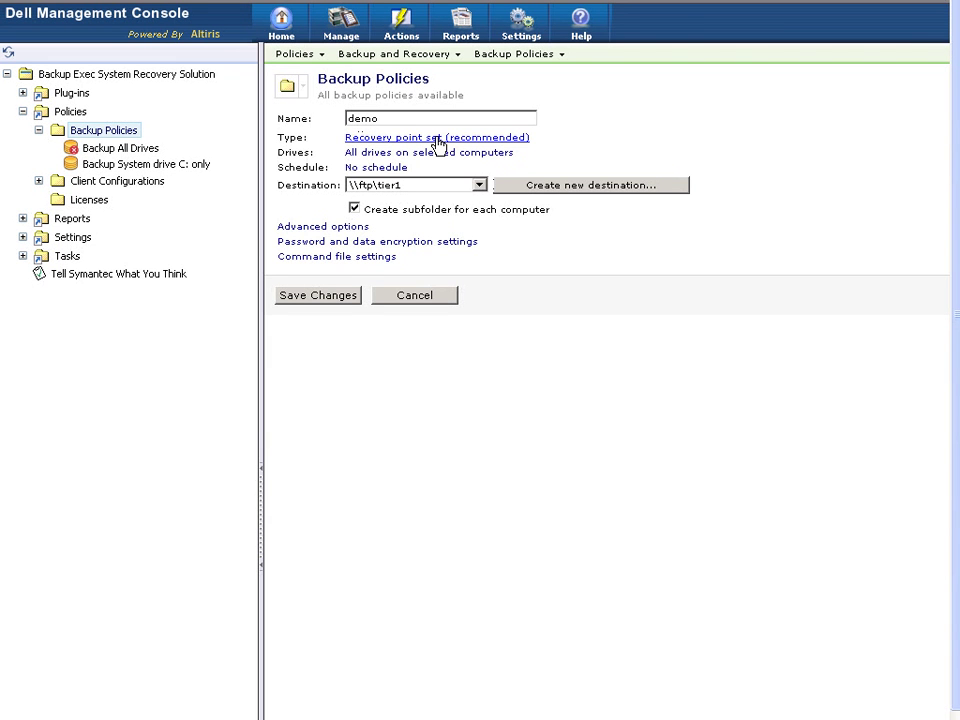
Set the demo policy's backup type to Independent recovery point.
{"action": "left_click", "coordinate": [436, 139]}
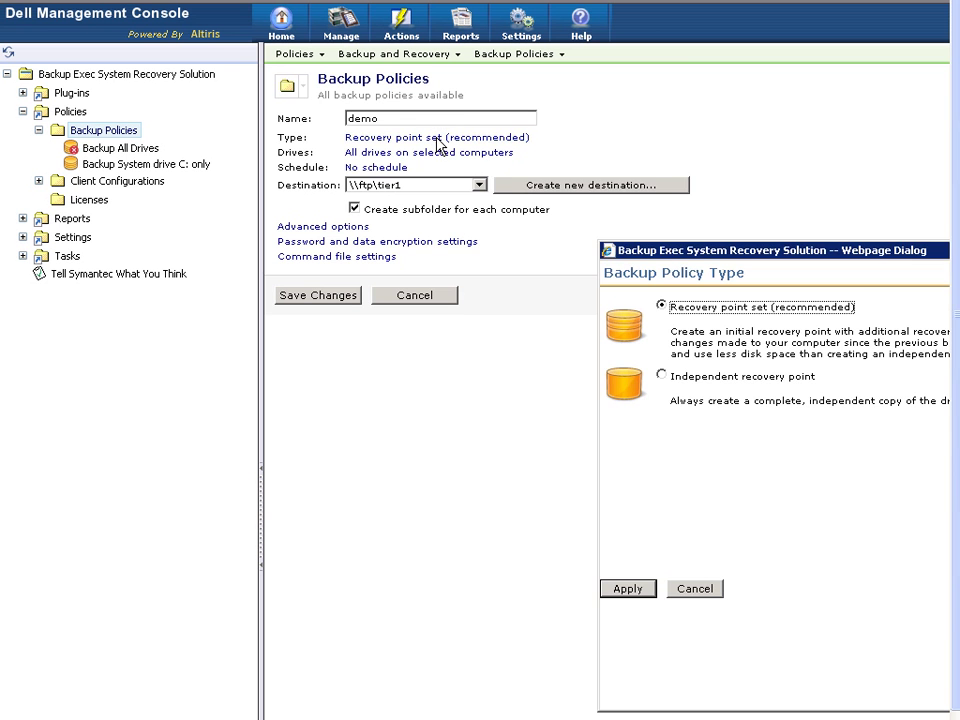
{"action": "left_click_drag", "start_coordinate": [690, 252], "coordinate": [368, 149]}
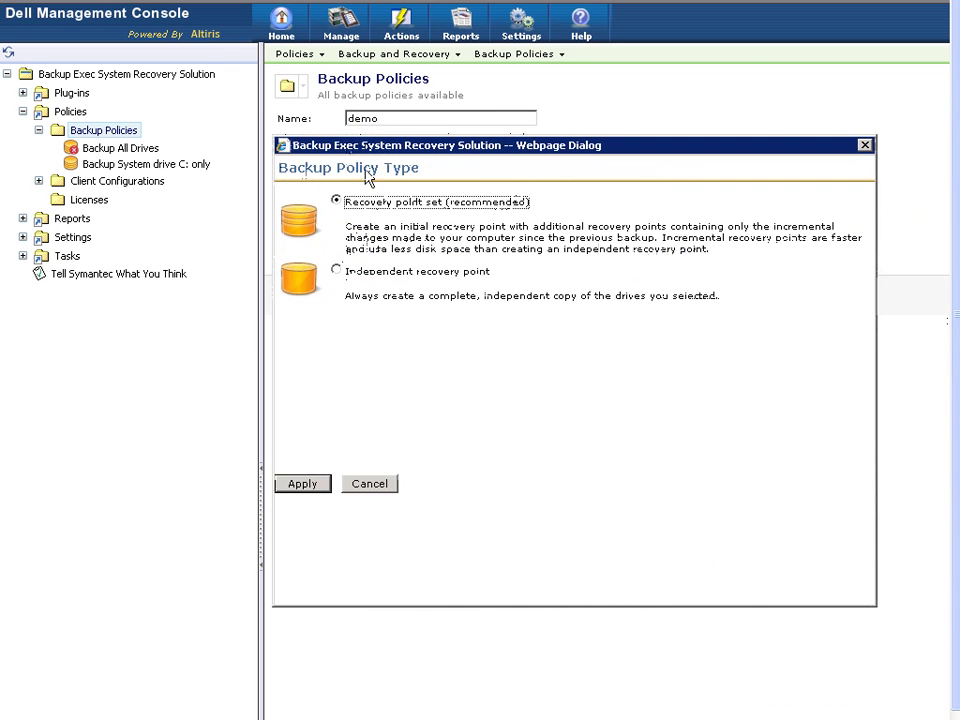
{"action": "left_click", "coordinate": [336, 268]}
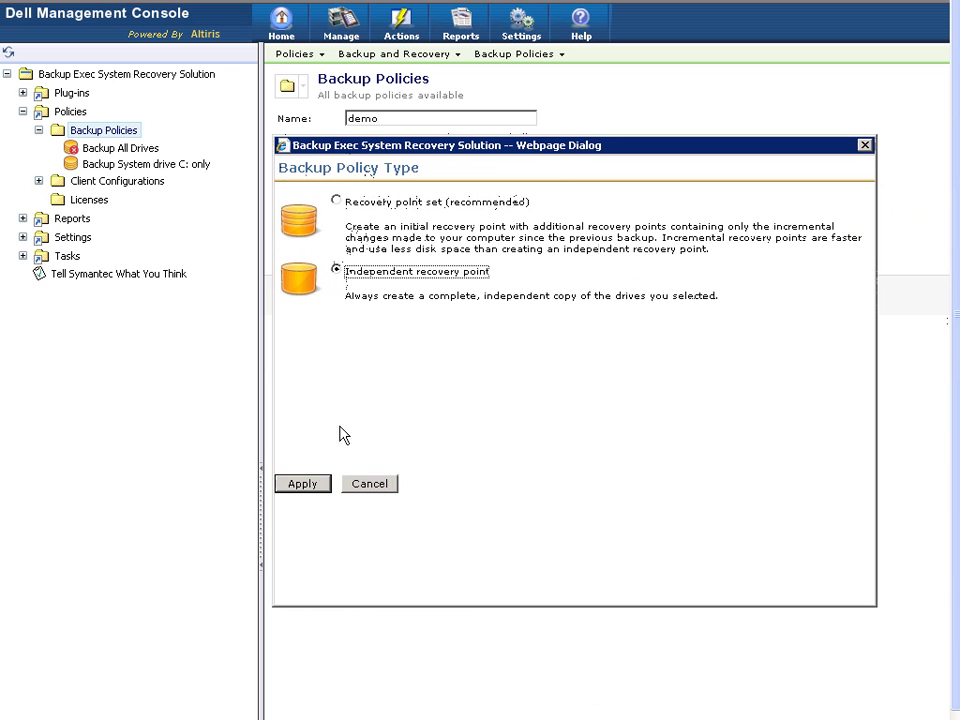
{"action": "left_click", "coordinate": [305, 484]}
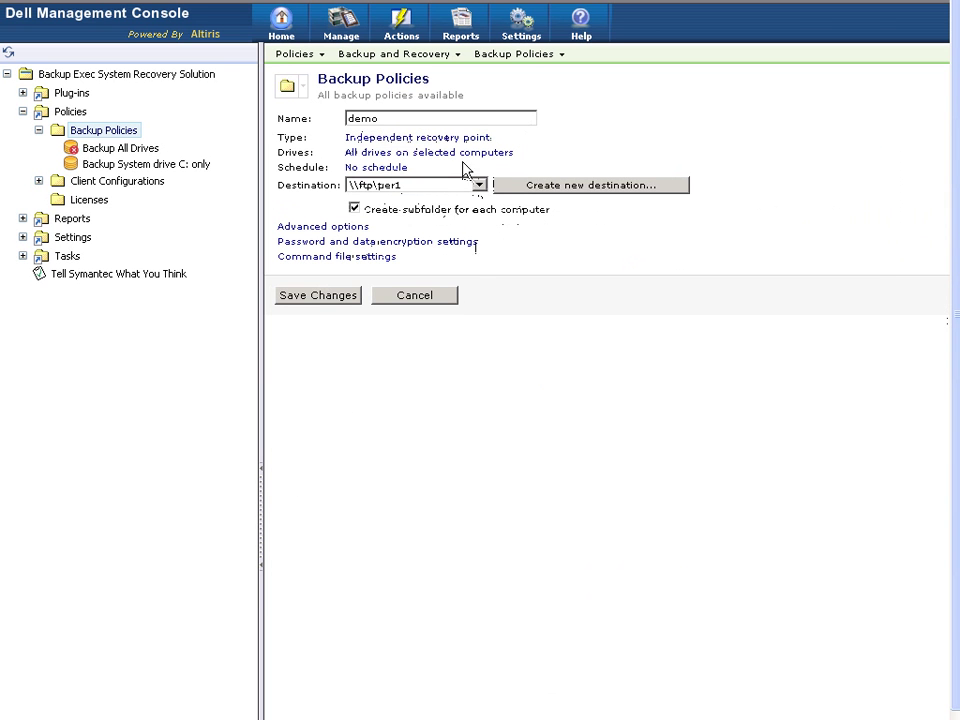
Limit the policy's drives to C:\ selected by drive letter.
{"action": "left_click", "coordinate": [456, 156]}
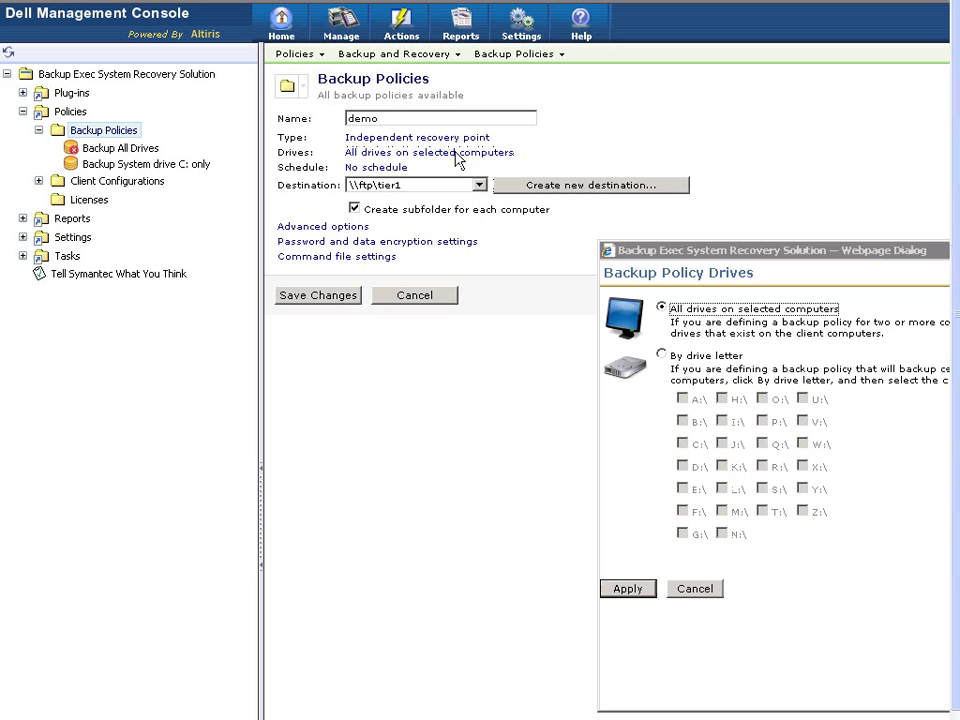
{"action": "left_click_drag", "start_coordinate": [665, 258], "coordinate": [370, 194]}
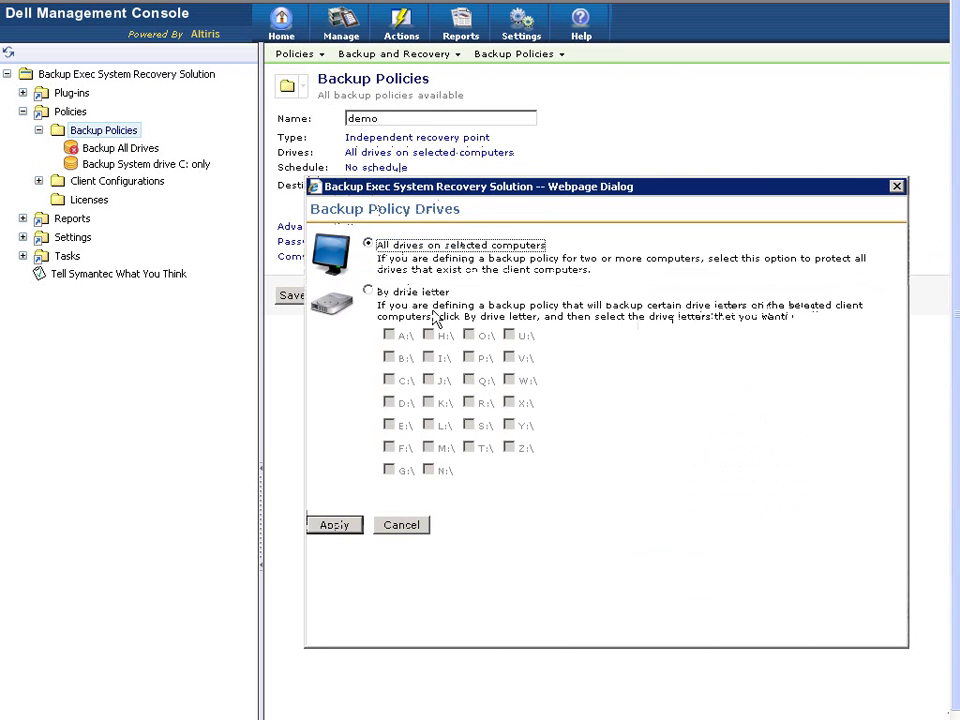
{"action": "left_click", "coordinate": [369, 291]}
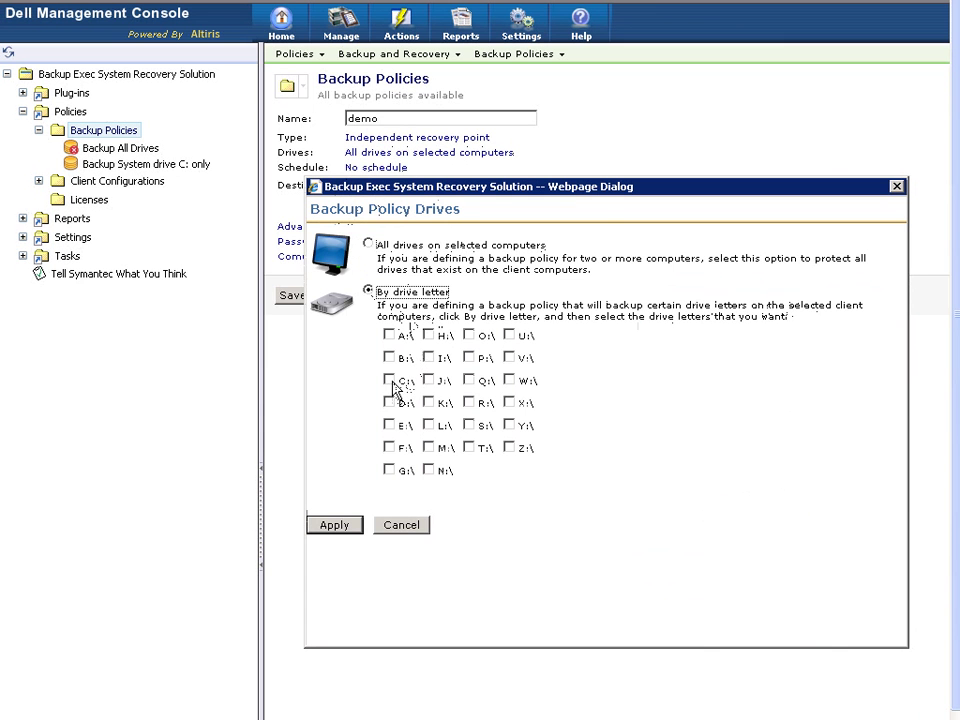
{"action": "left_click", "coordinate": [390, 381]}
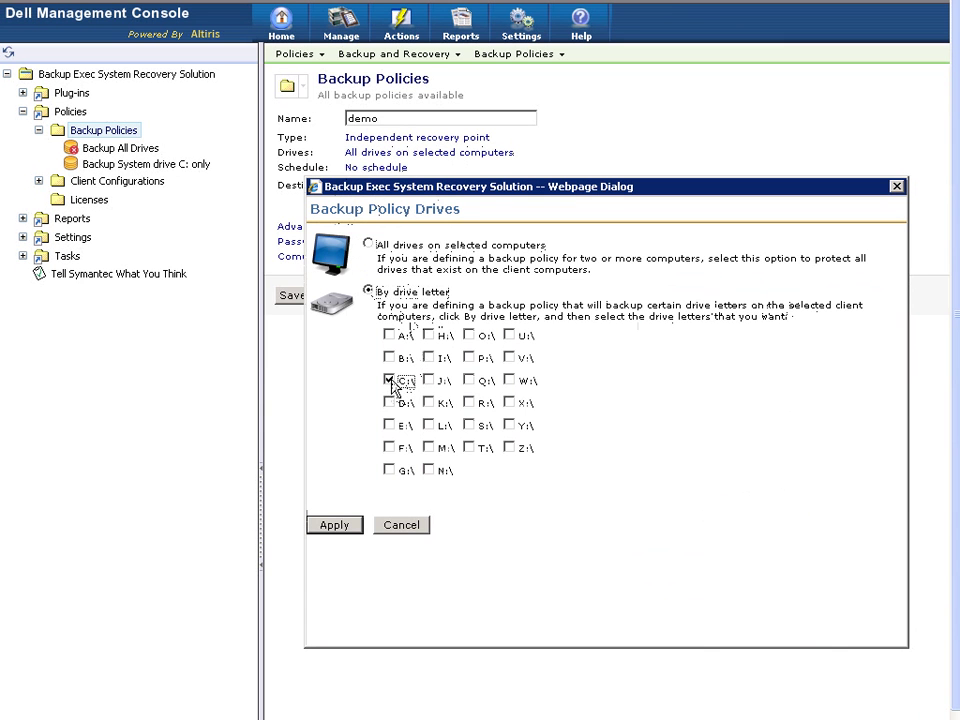
{"action": "left_click", "coordinate": [336, 526]}
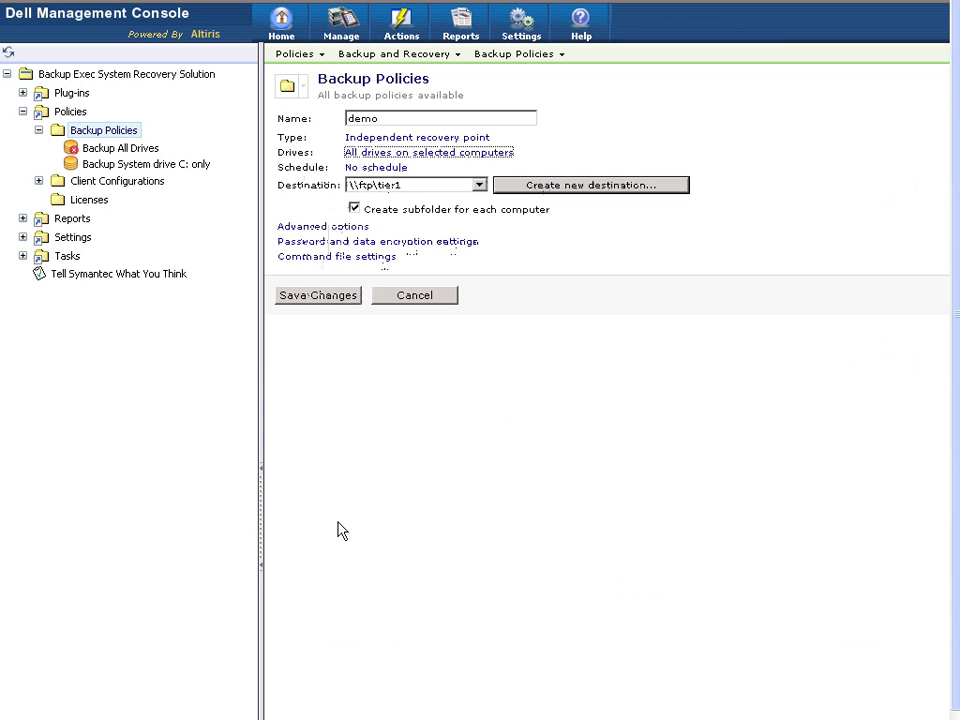
Add a new backup destination by browsing Entire Network > Workgroup > Pe2900 to the BackUp share.
{"action": "left_click", "coordinate": [528, 188]}
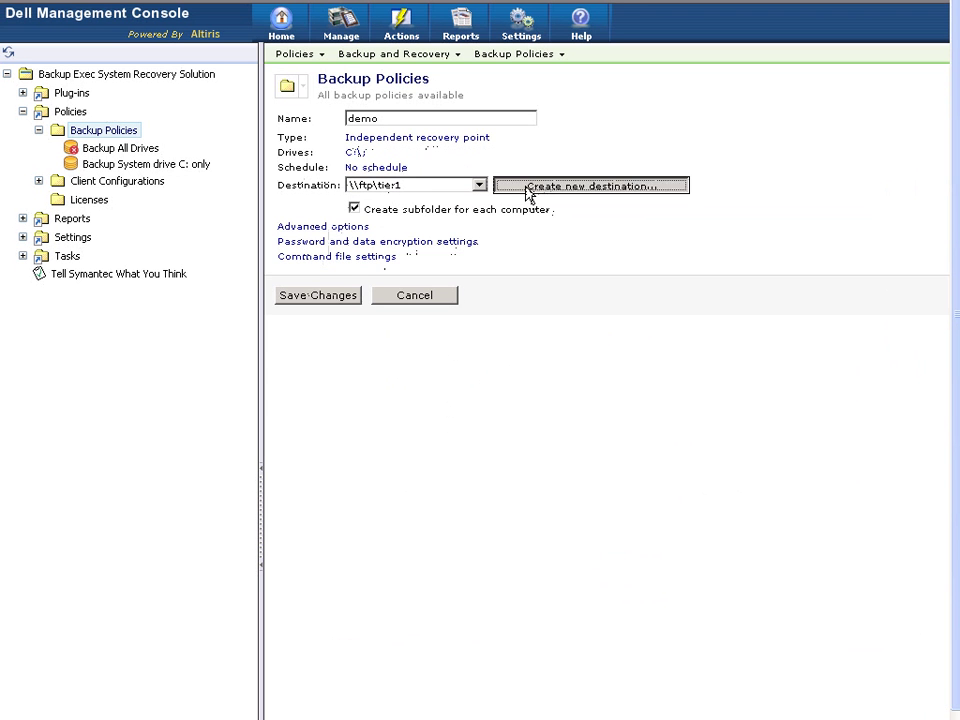
{"action": "mouse_move", "coordinate": [664, 245]}
{"action": "left_mouse_down"}
{"action": "mouse_move", "coordinate": [568, 221]}
{"action": "mouse_move", "coordinate": [435, 150]}
{"action": "mouse_move", "coordinate": [390, 200]}
{"action": "mouse_move", "coordinate": [380, 146]}
{"action": "left_mouse_up"}
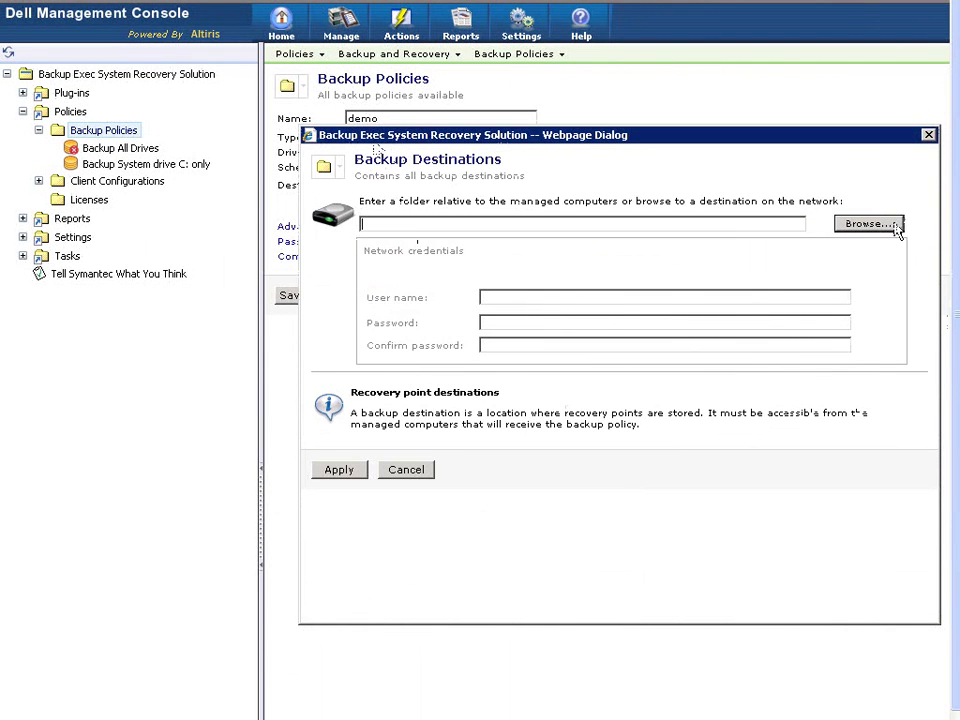
{"action": "left_click", "coordinate": [842, 224]}
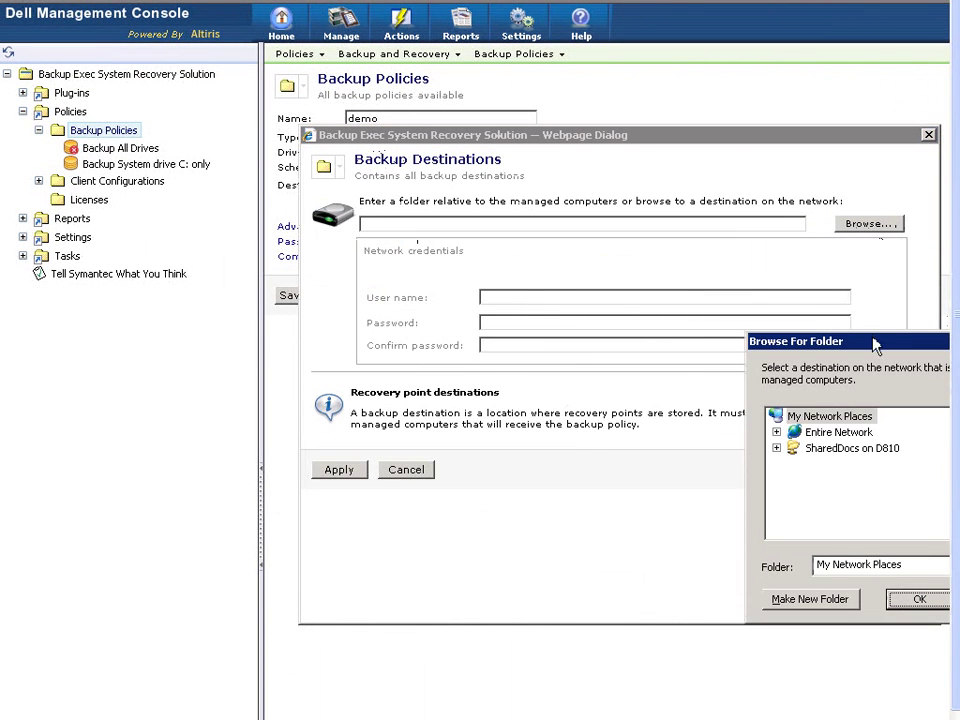
{"action": "left_click_drag", "start_coordinate": [875, 345], "coordinate": [148, 76]}
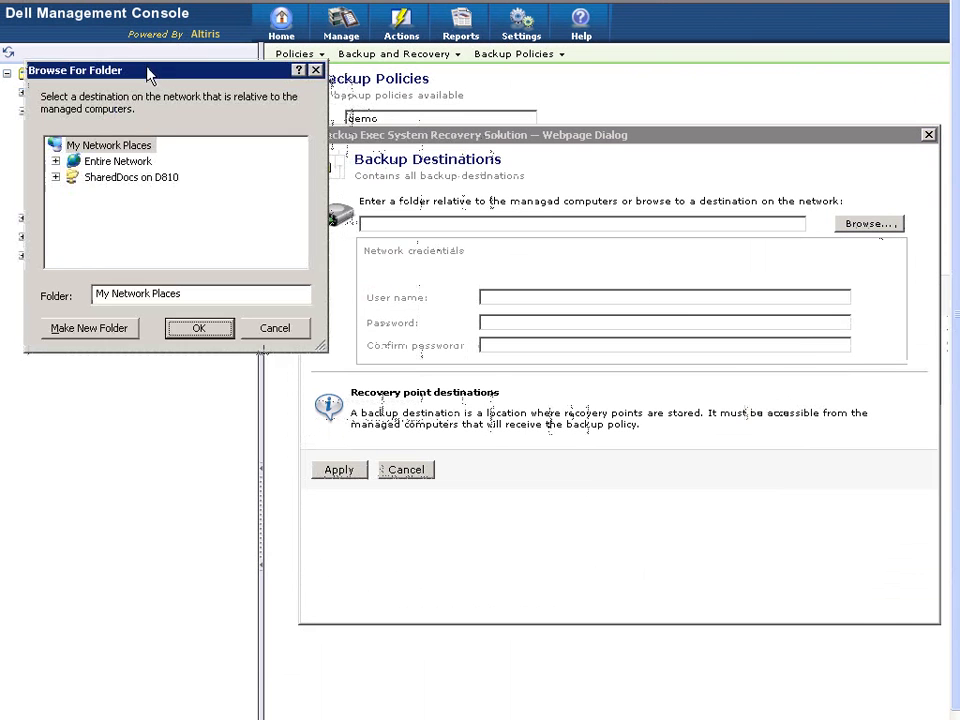
{"action": "left_click", "coordinate": [56, 161]}
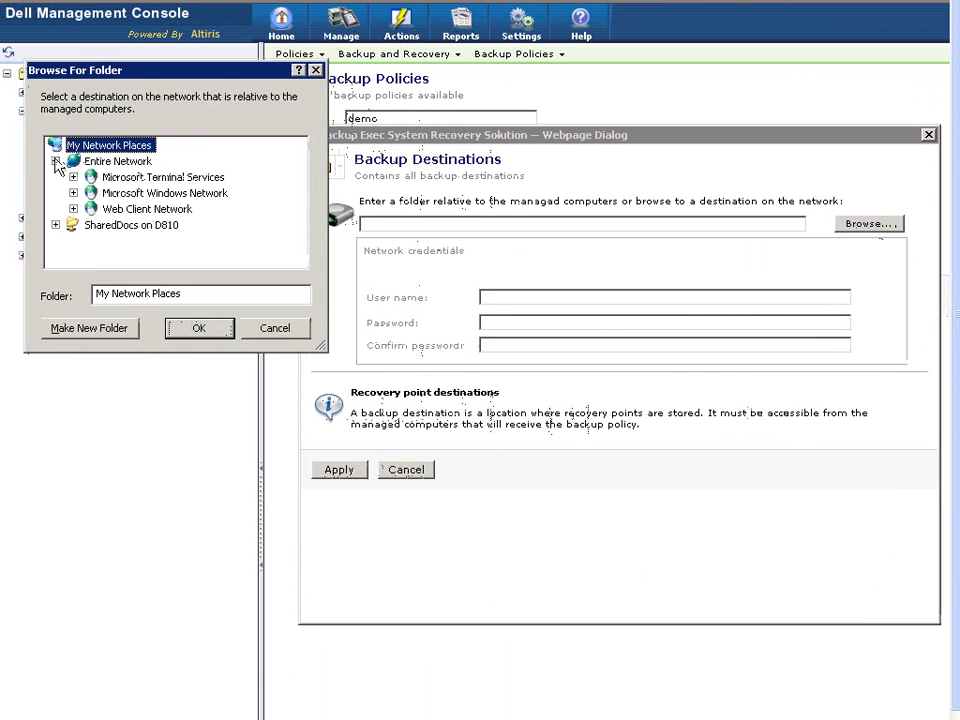
{"action": "left_click", "coordinate": [73, 193]}
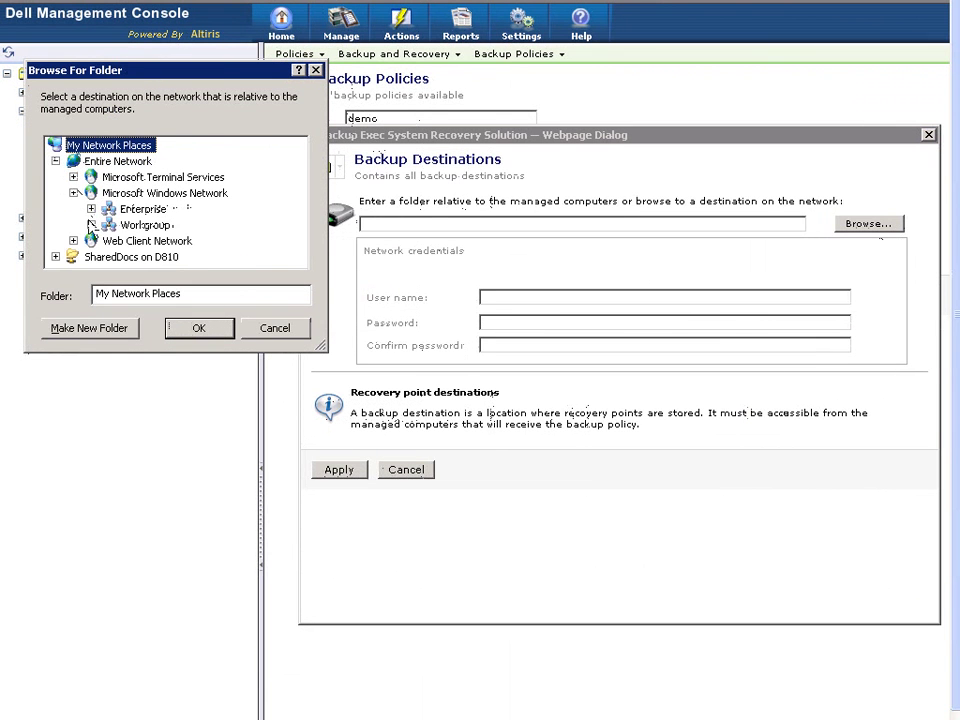
{"action": "left_click", "coordinate": [91, 226]}
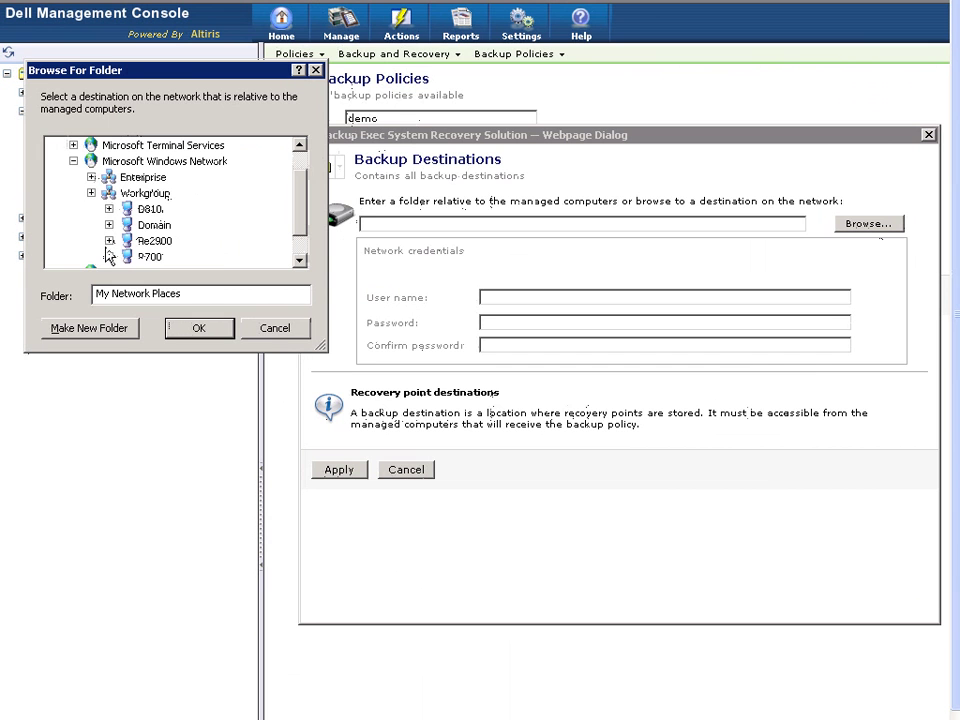
{"action": "left_click", "coordinate": [109, 241]}
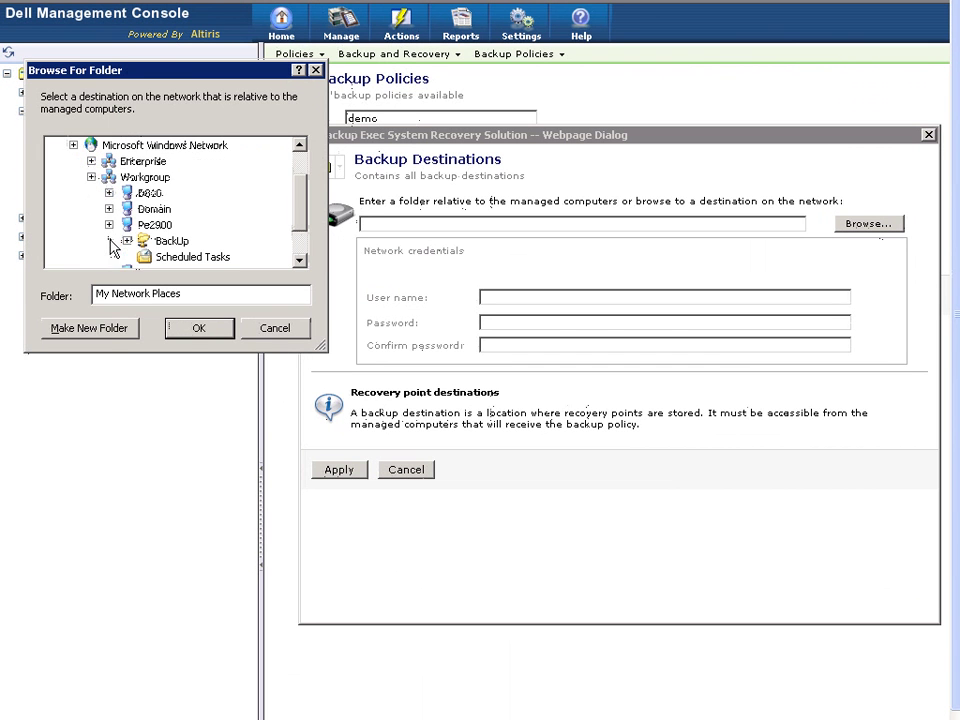
{"action": "double_click", "coordinate": [157, 242]}
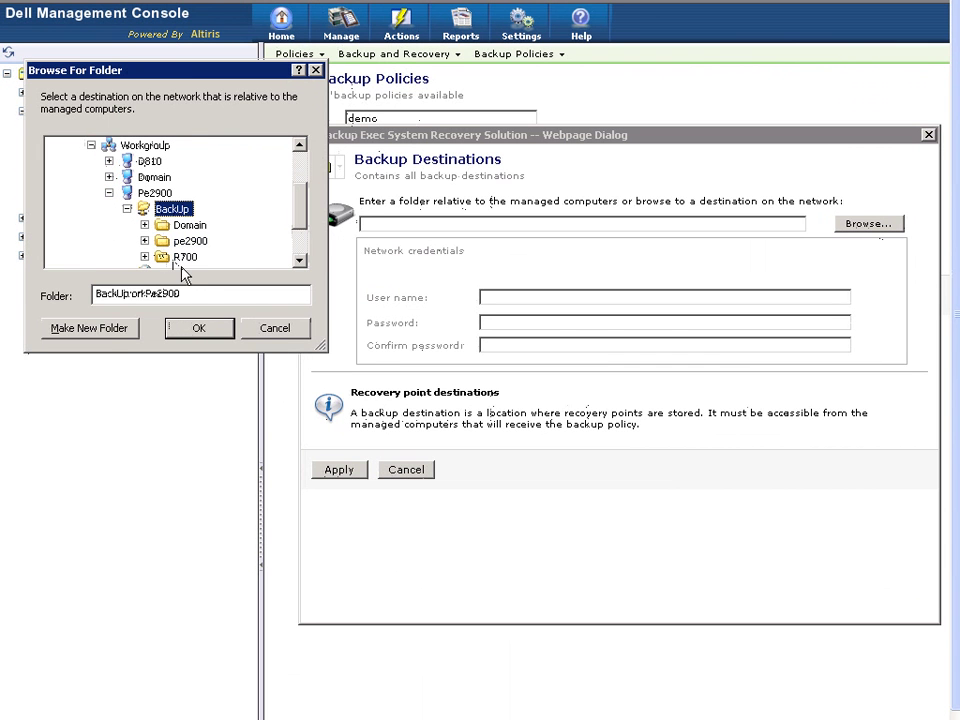
{"action": "left_click", "coordinate": [194, 334]}
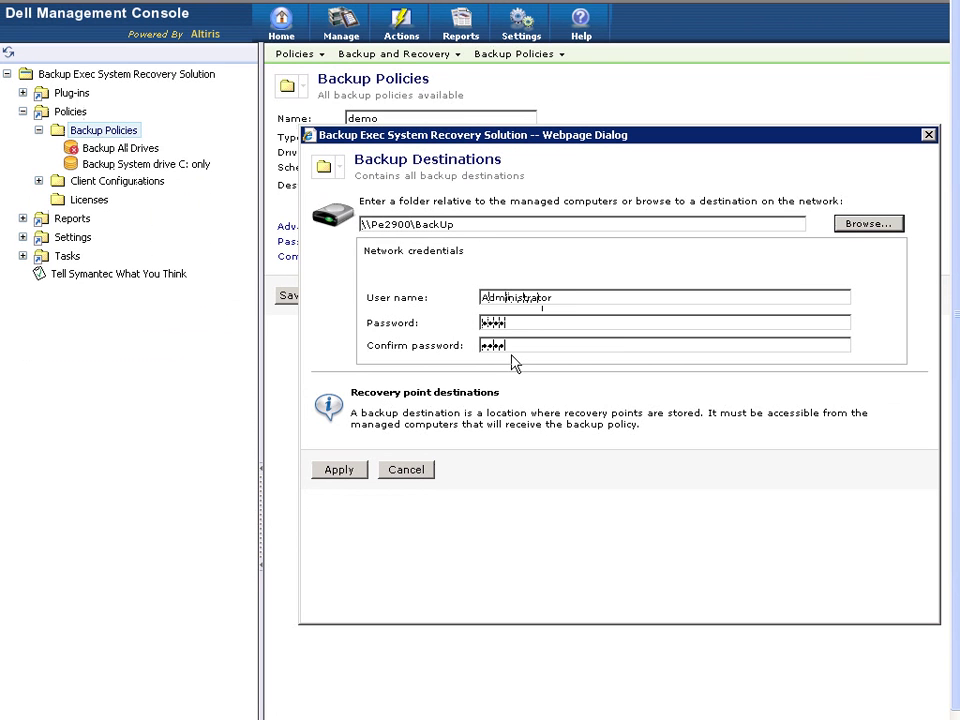
Apply the new destination, set the demo policy's destination to \\pe2900\backup, and save.
{"action": "left_click", "coordinate": [421, 473]}
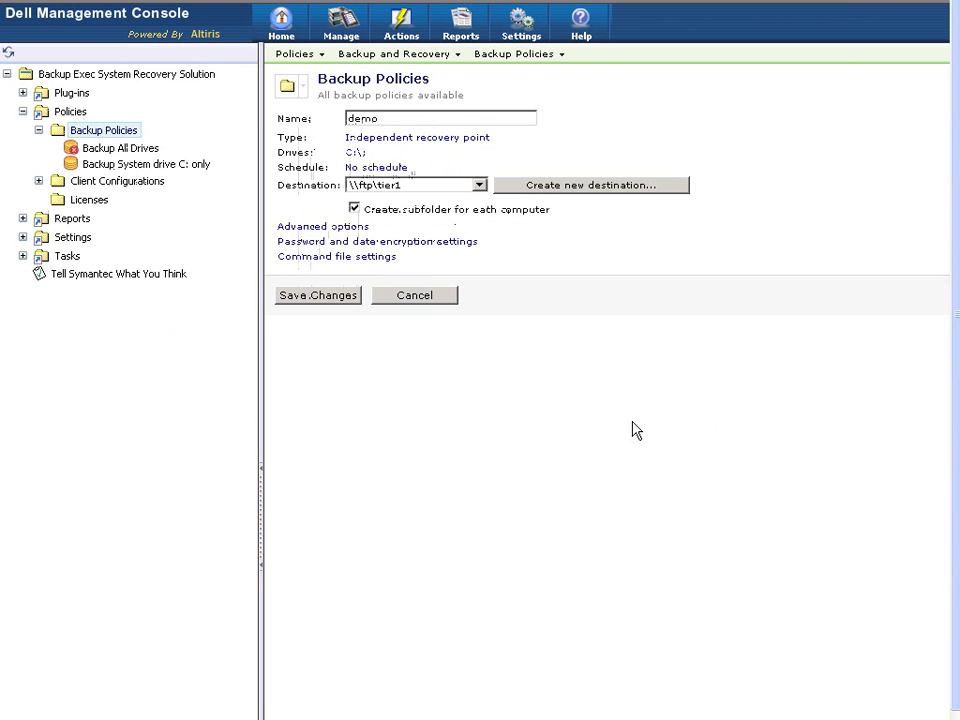
{"action": "left_click", "coordinate": [479, 186]}
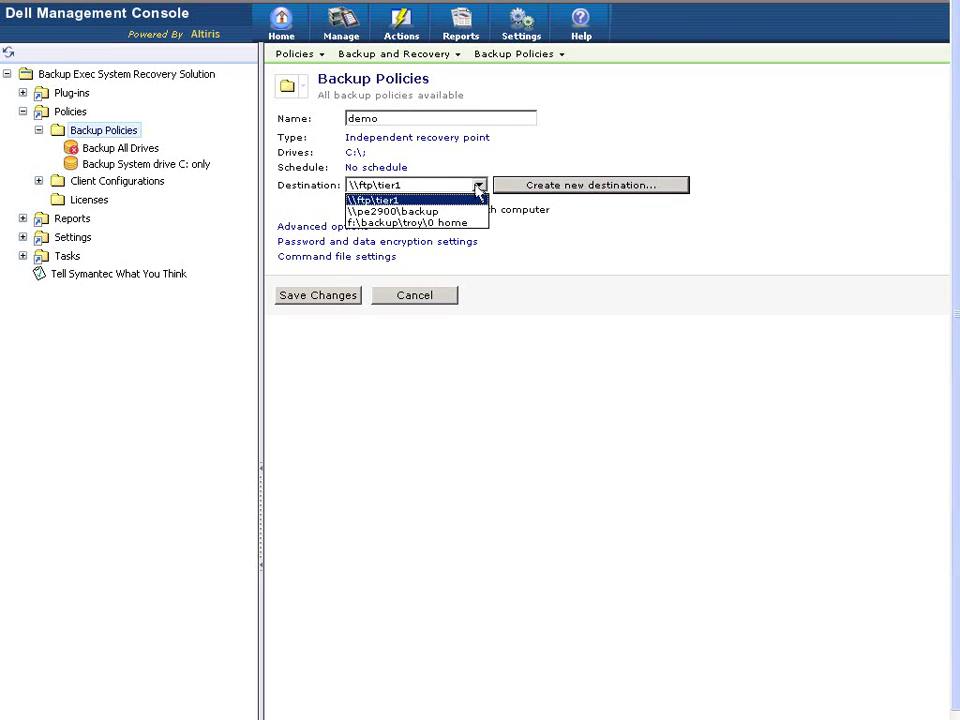
{"action": "left_click", "coordinate": [457, 213]}
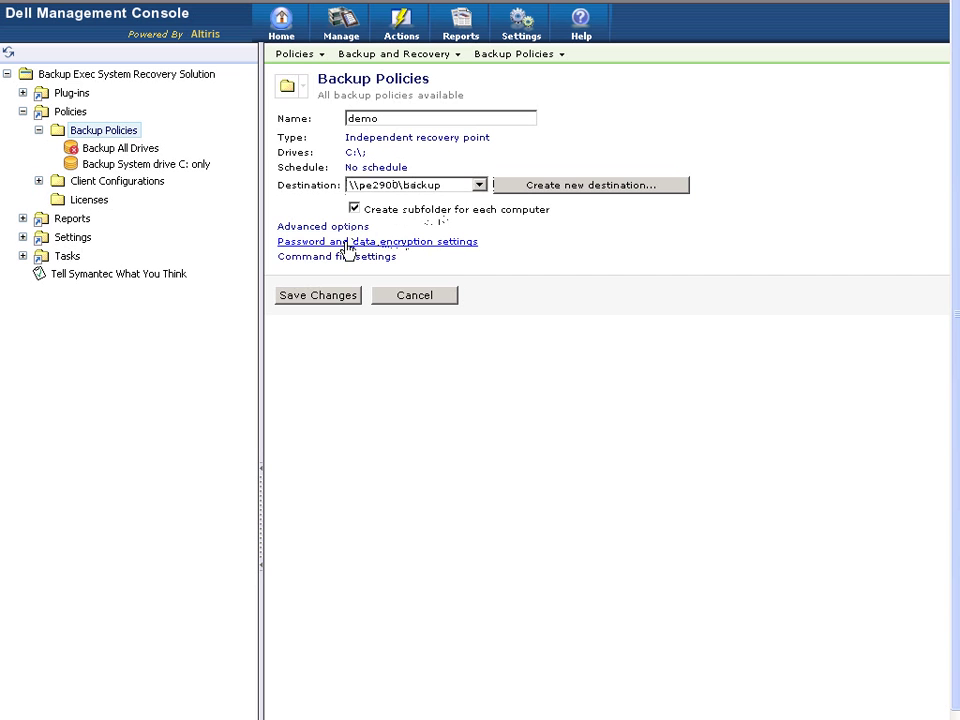
{"action": "left_click", "coordinate": [318, 295]}
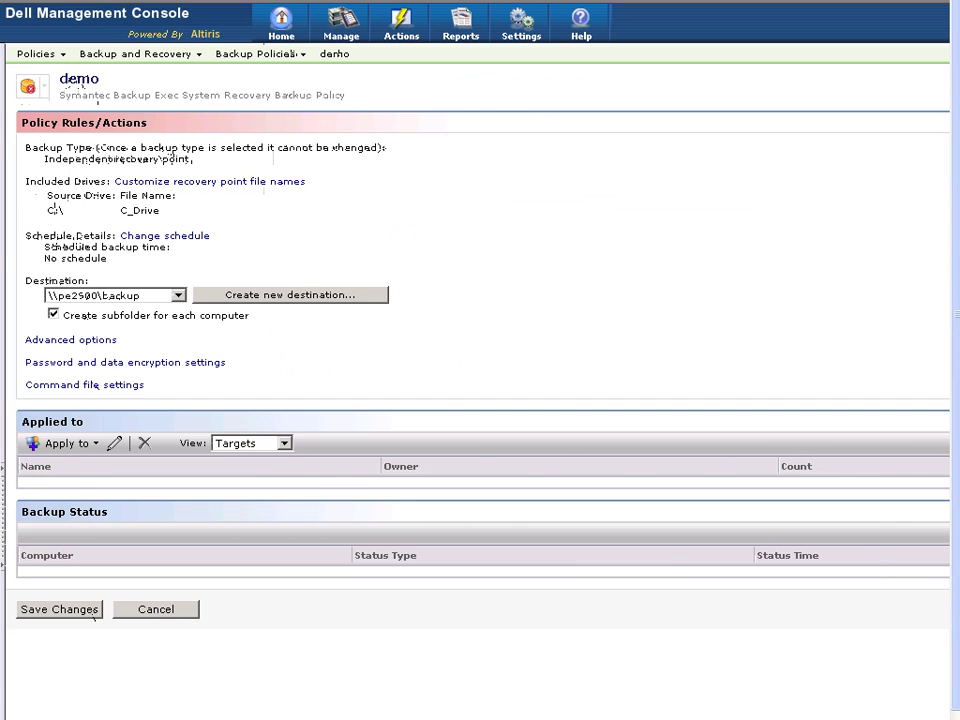
Switch the demo policy's status from Off to On.
{"action": "scroll", "coordinate": [95, 617], "scroll_direction": "right", "scroll_amount": 10}
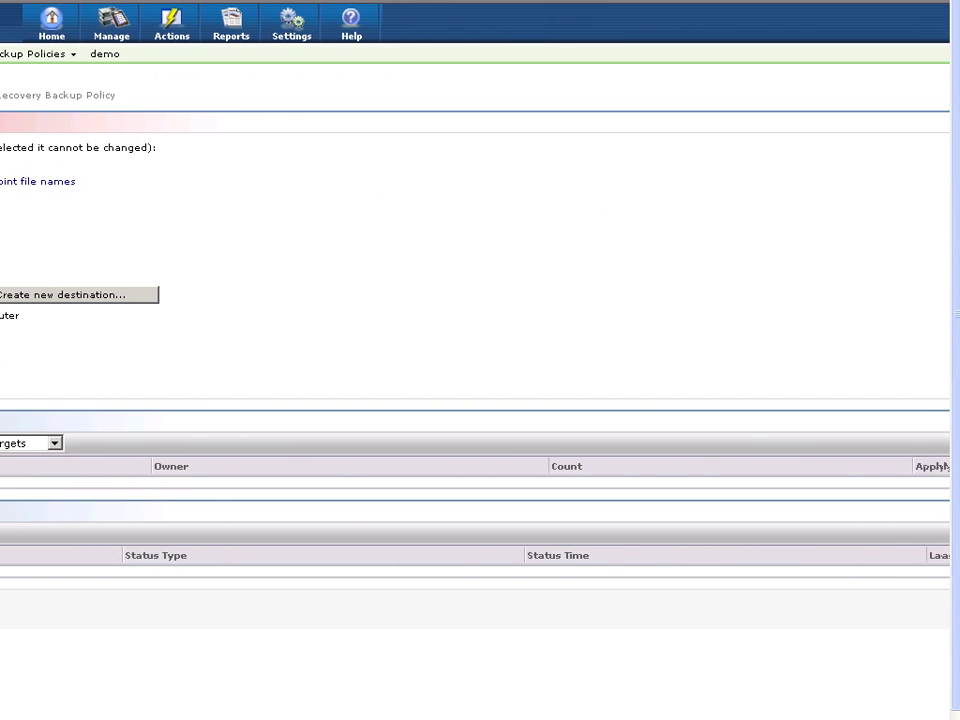
{"action": "scroll", "coordinate": [475, 360], "scroll_direction": "right", "scroll_amount": 12}
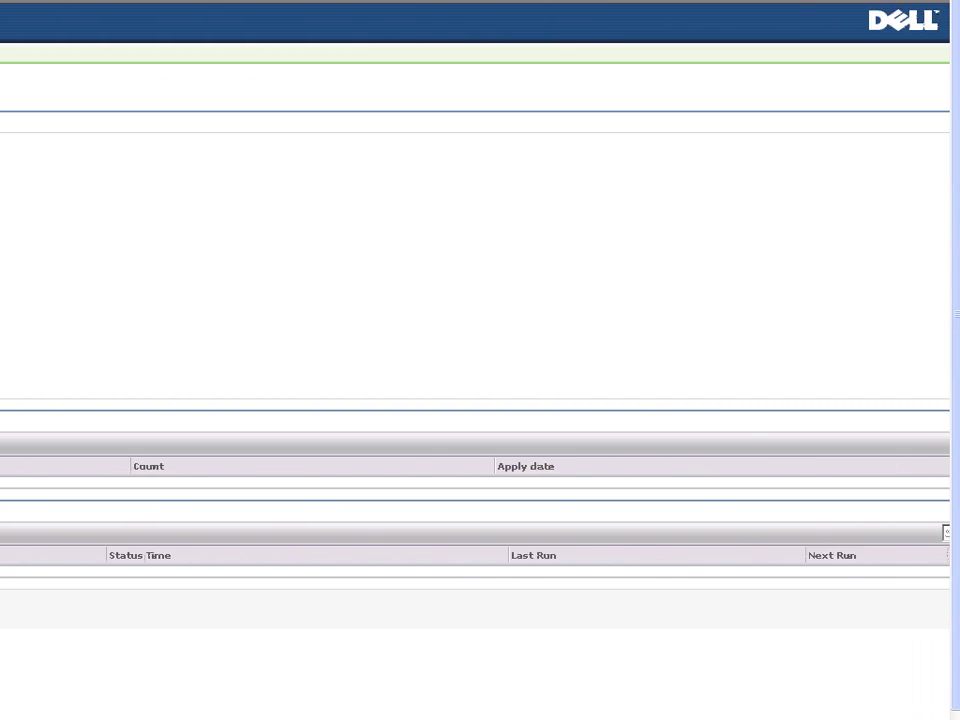
{"action": "scroll", "coordinate": [475, 360], "scroll_direction": "right", "scroll_amount": 2}
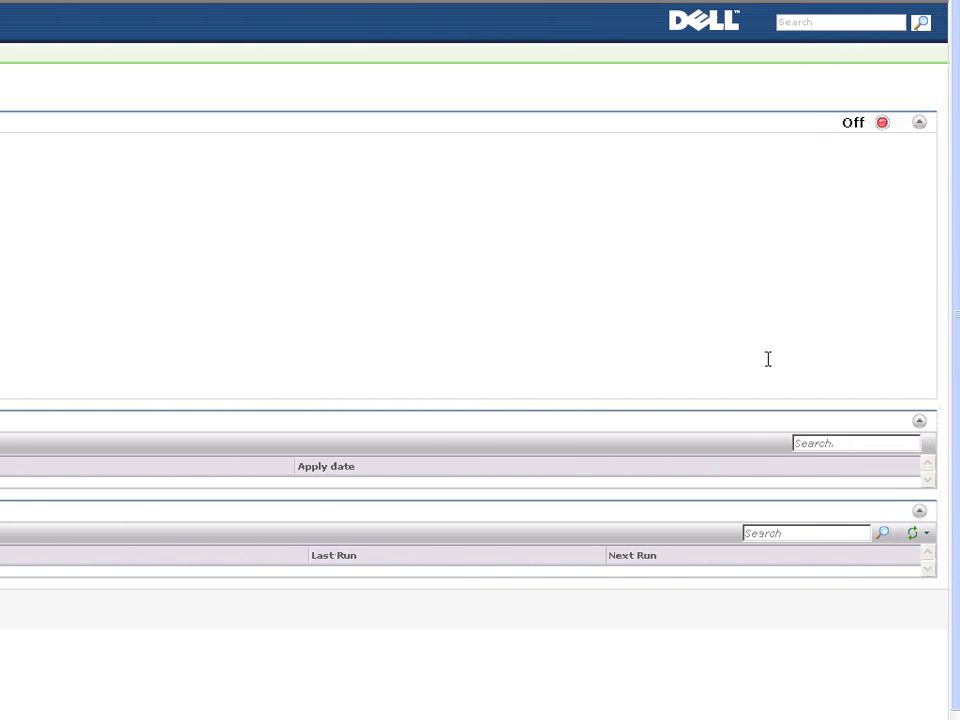
{"action": "left_click", "coordinate": [898, 124]}
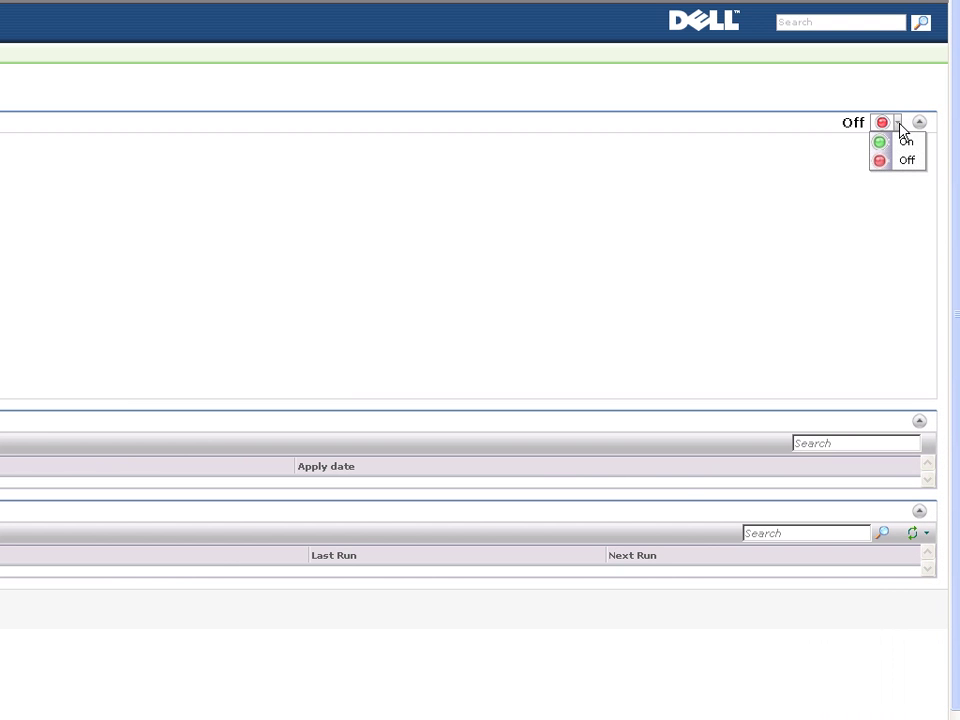
{"action": "left_click", "coordinate": [886, 143]}
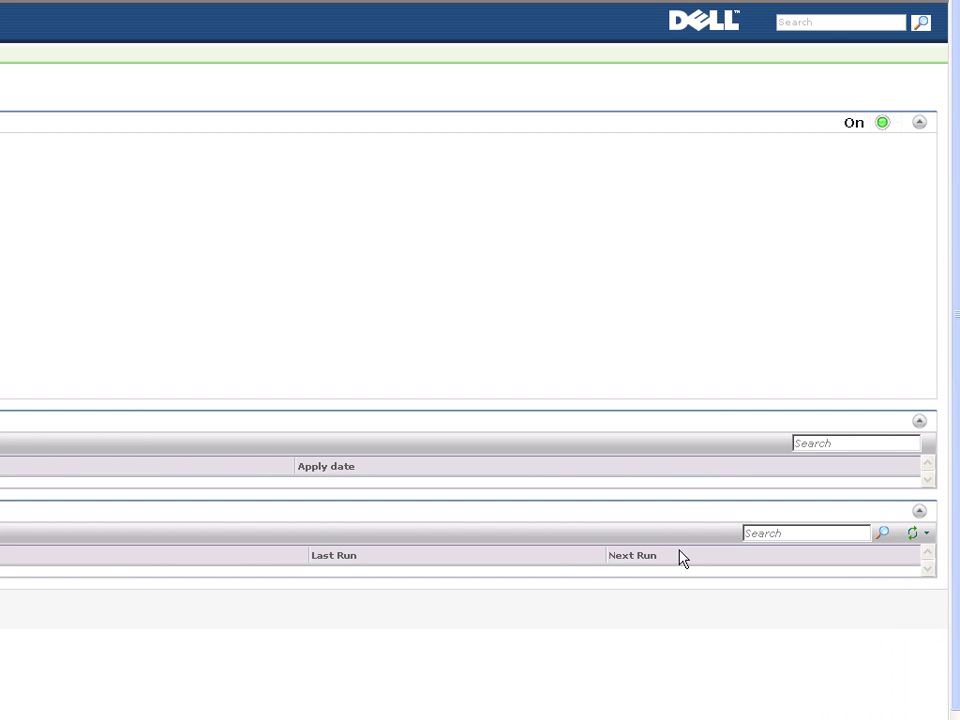
{"action": "scroll", "coordinate": [475, 360], "scroll_direction": "left", "scroll_amount": 5}
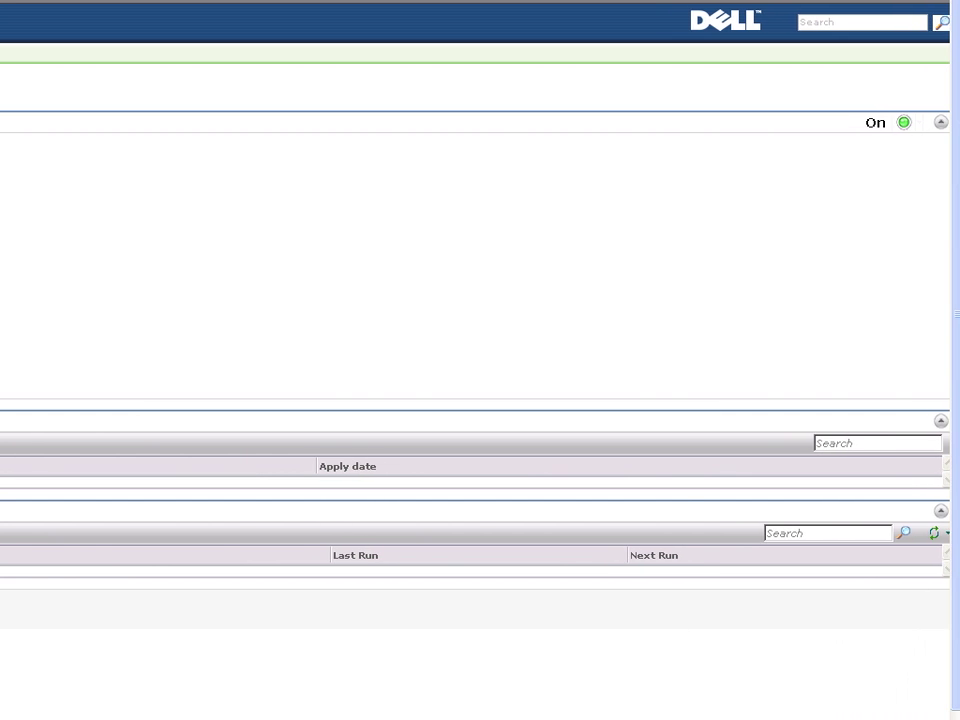
{"action": "scroll", "coordinate": [475, 360], "scroll_direction": "left", "scroll_amount": 5}
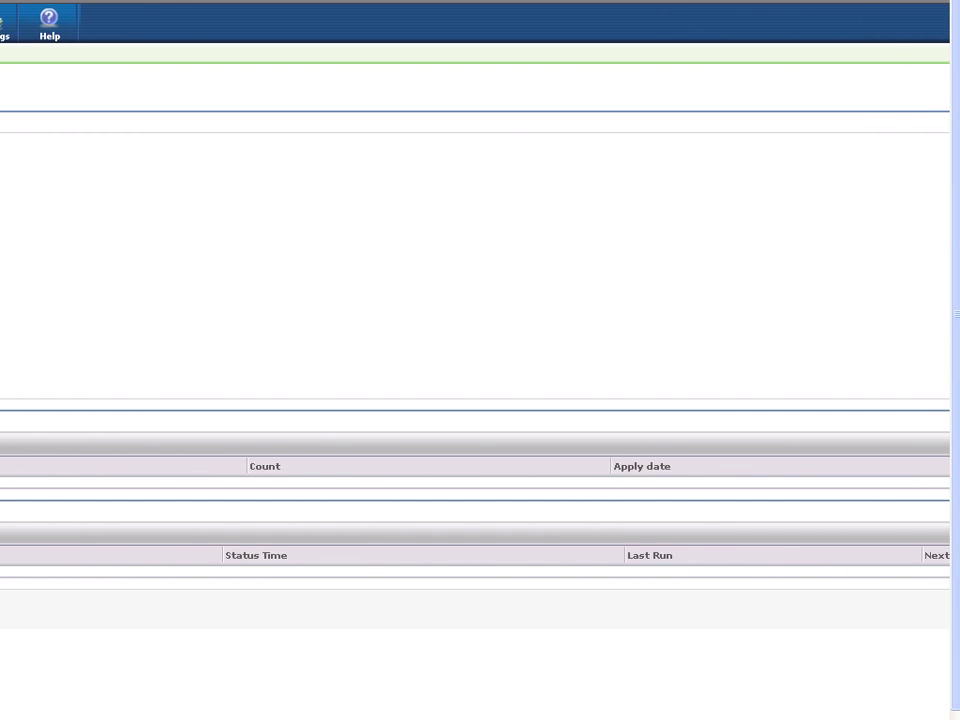
{"action": "scroll", "coordinate": [475, 360], "scroll_direction": "left", "scroll_amount": 5}
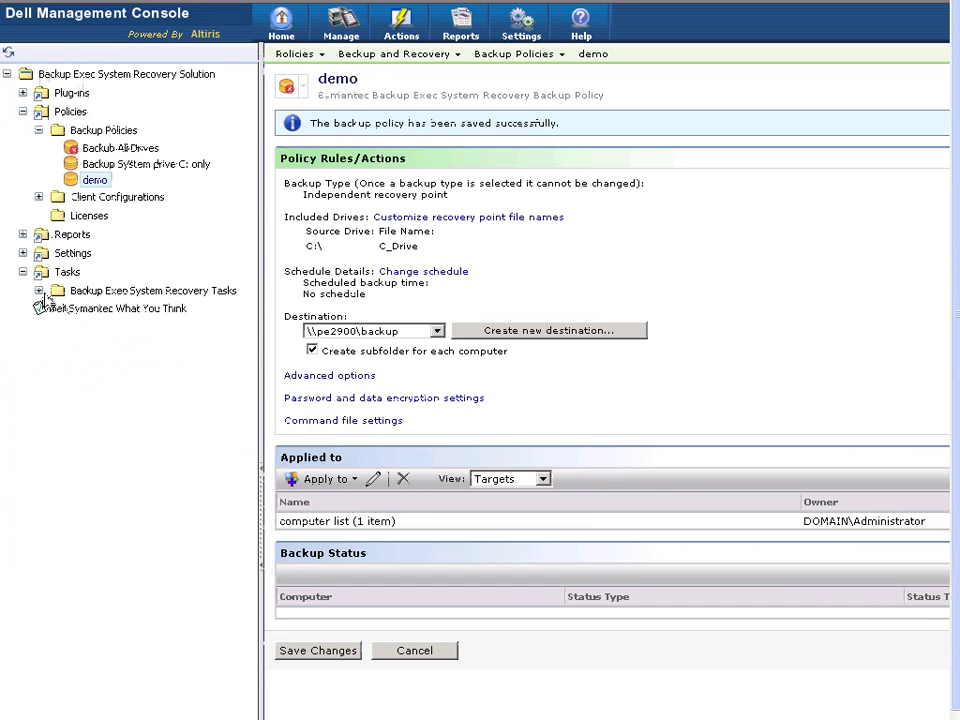
Set the Run Backup Policy task to the demo policy, save it, and start a new schedule.
{"action": "left_click", "coordinate": [38, 291]}
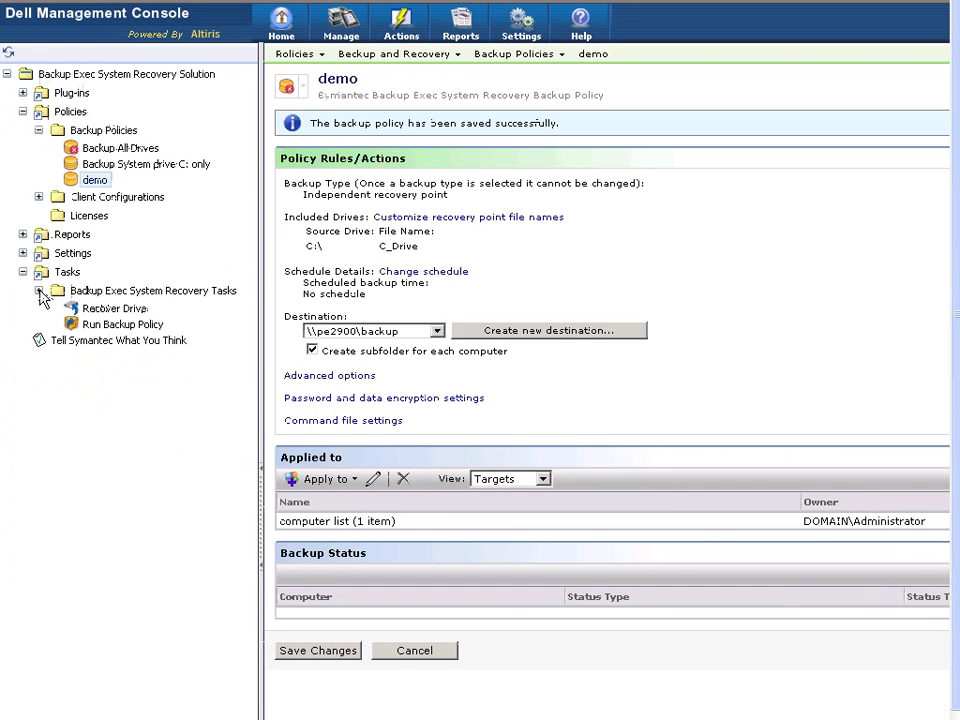
{"action": "left_click", "coordinate": [100, 326]}
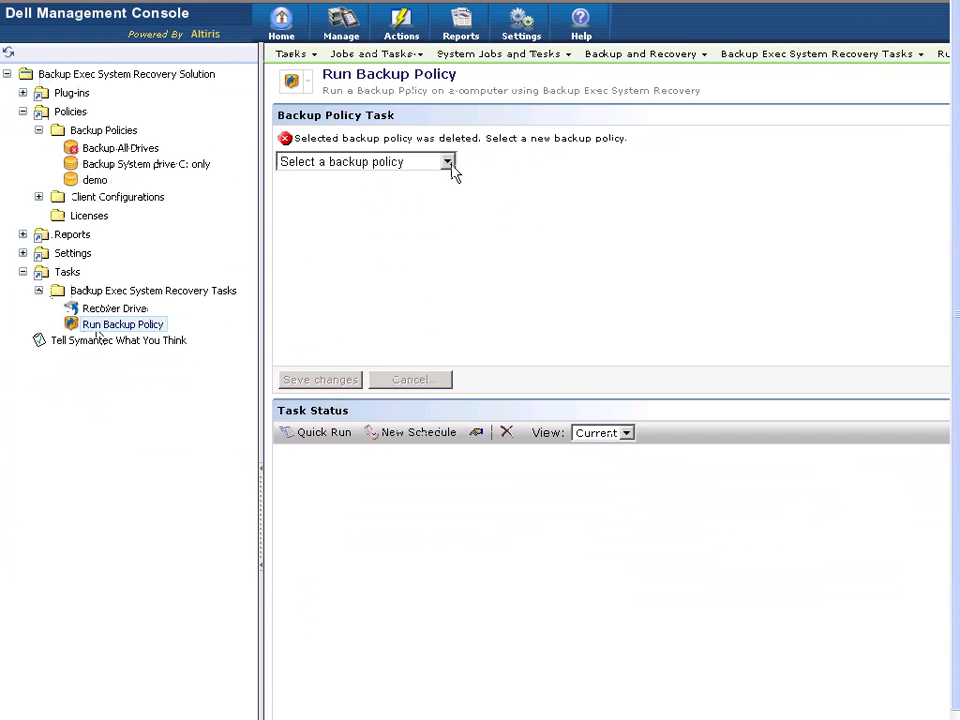
{"action": "left_click", "coordinate": [450, 163]}
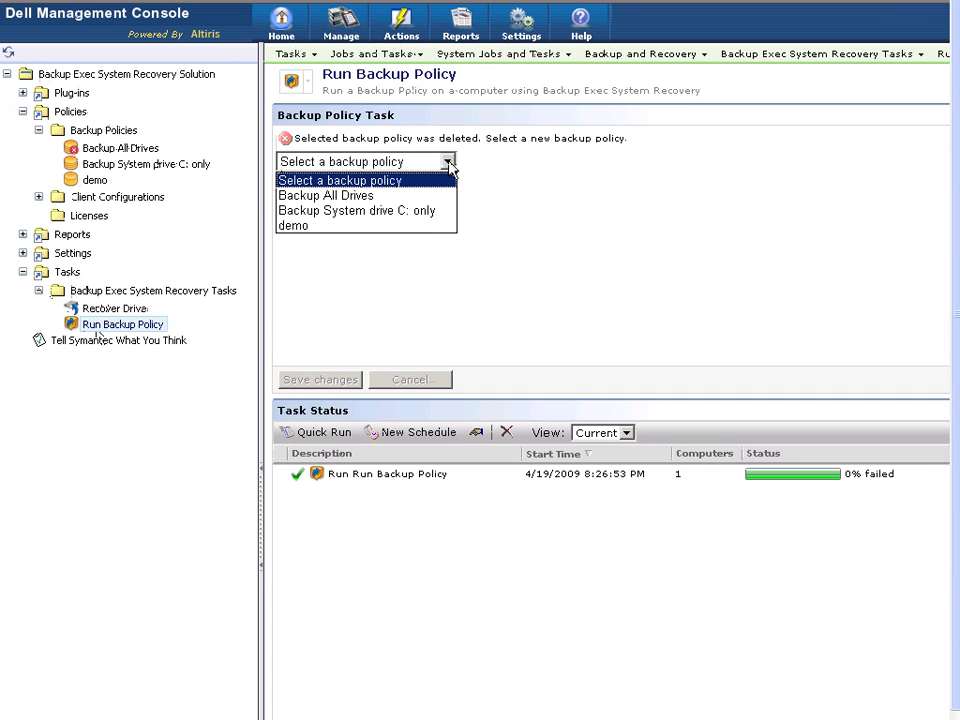
{"action": "left_click", "coordinate": [427, 227]}
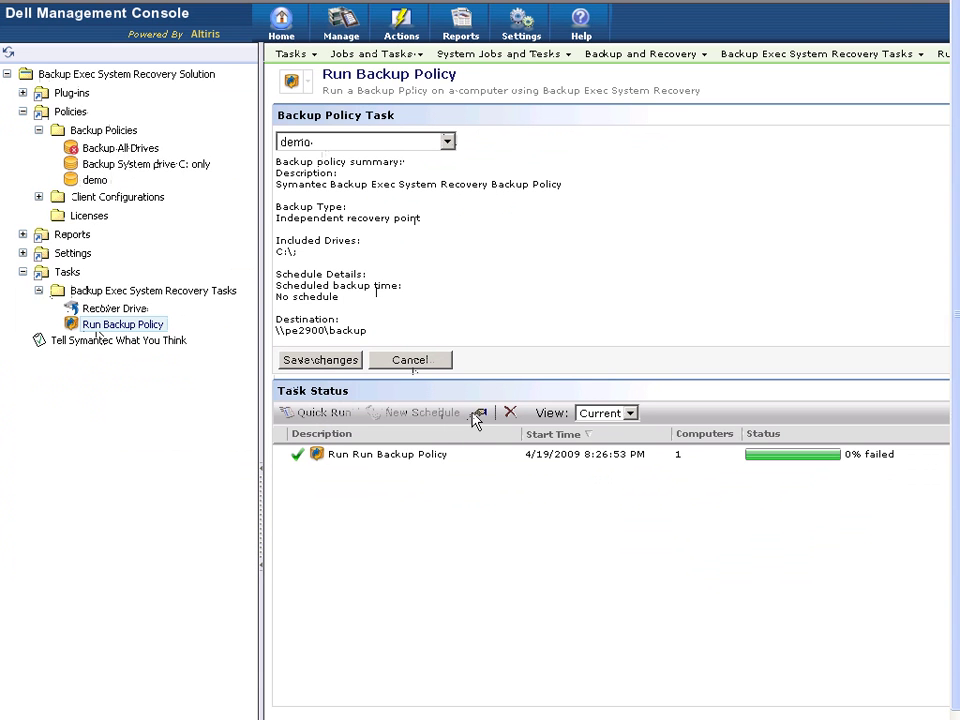
{"action": "left_click", "coordinate": [355, 364]}
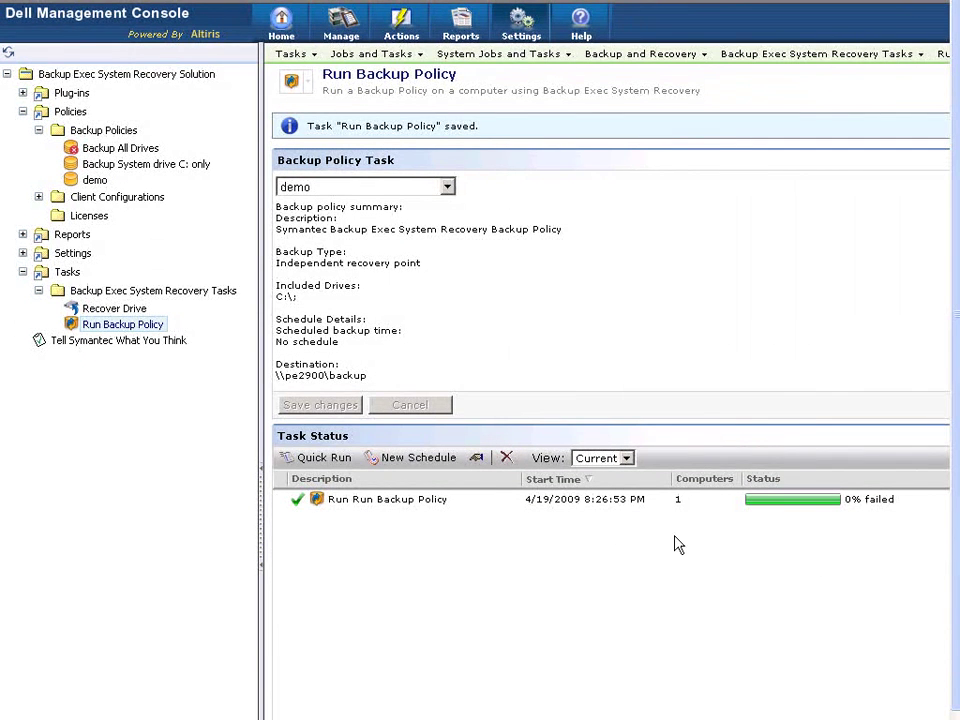
{"action": "left_click", "coordinate": [418, 458]}
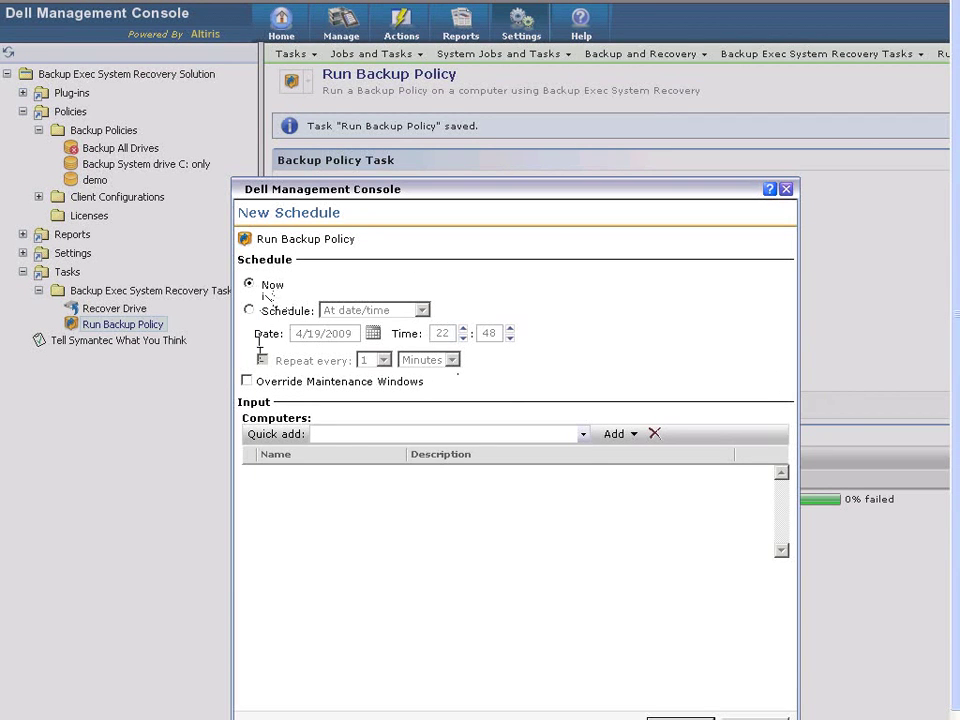
Target the computer pe2900 and schedule the demo backup task to run Now.
{"action": "left_click", "coordinate": [628, 436]}
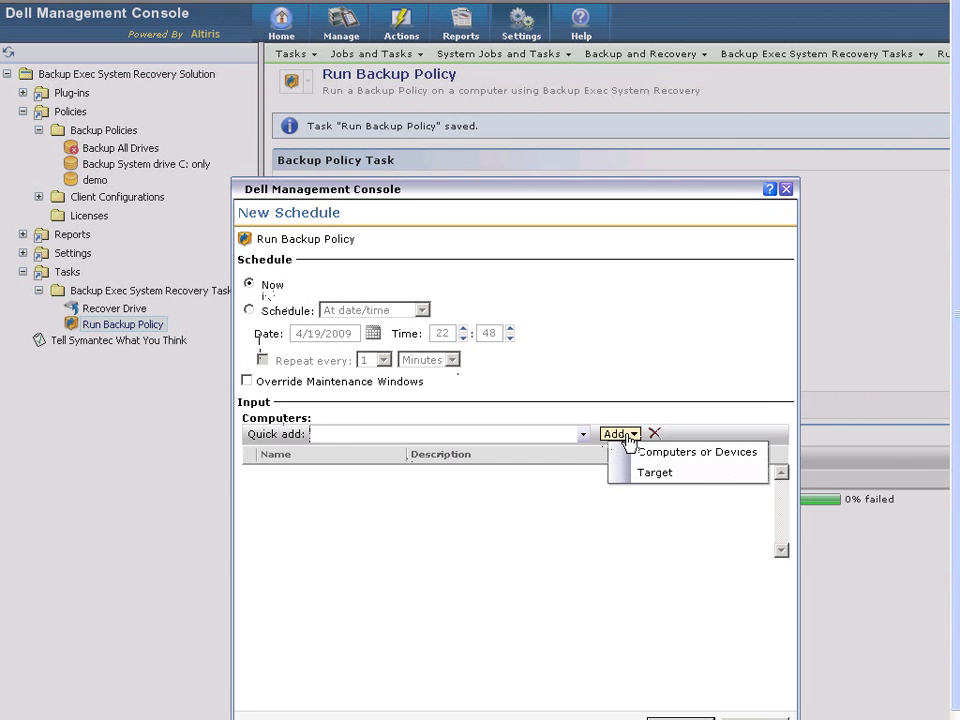
{"action": "left_click", "coordinate": [665, 452]}
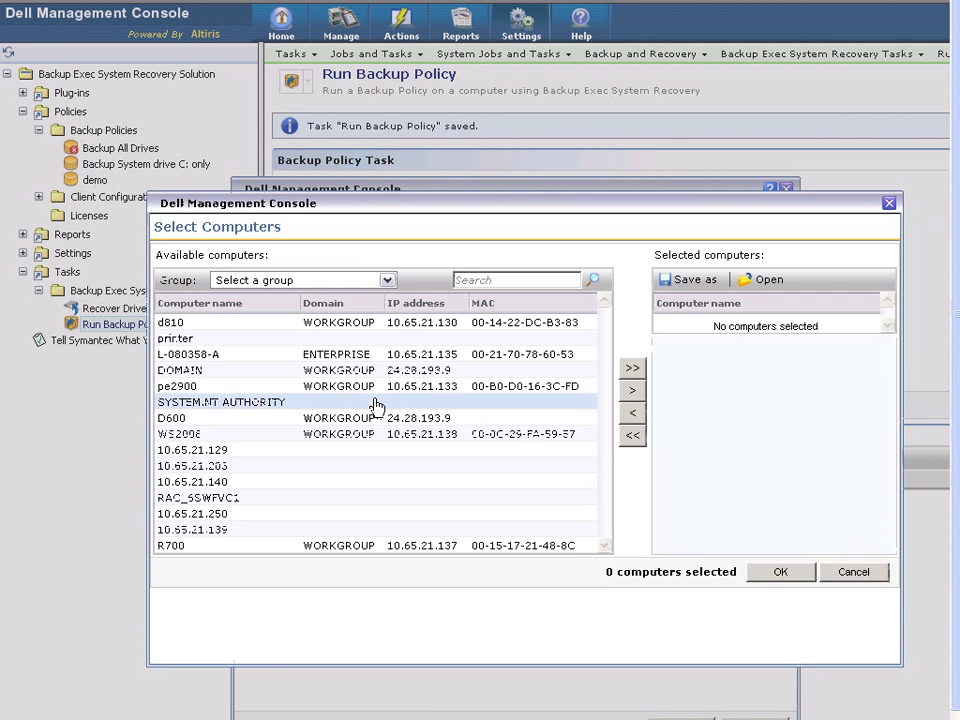
{"action": "left_click", "coordinate": [291, 388]}
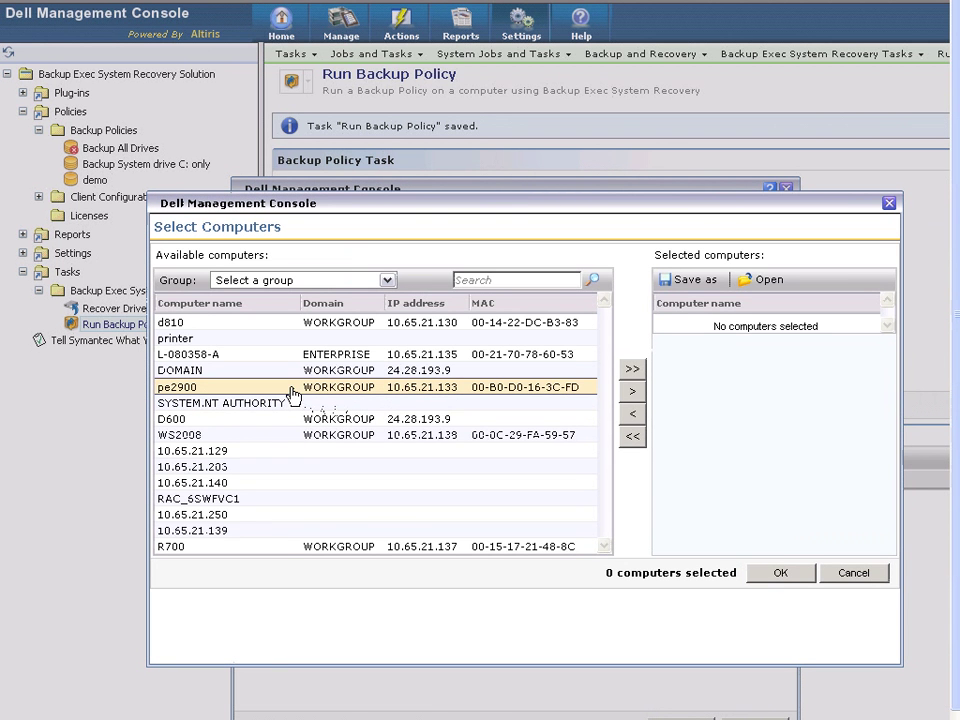
{"action": "left_click", "coordinate": [635, 393]}
{"action": "left_click", "coordinate": [788, 576]}
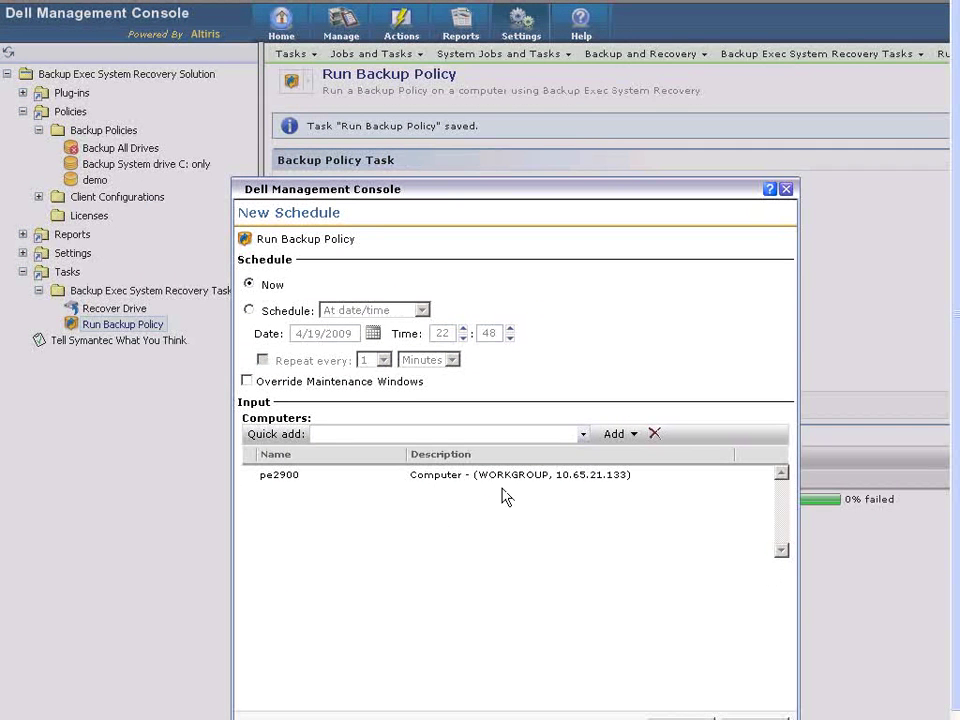
{"action": "left_click", "coordinate": [488, 476]}
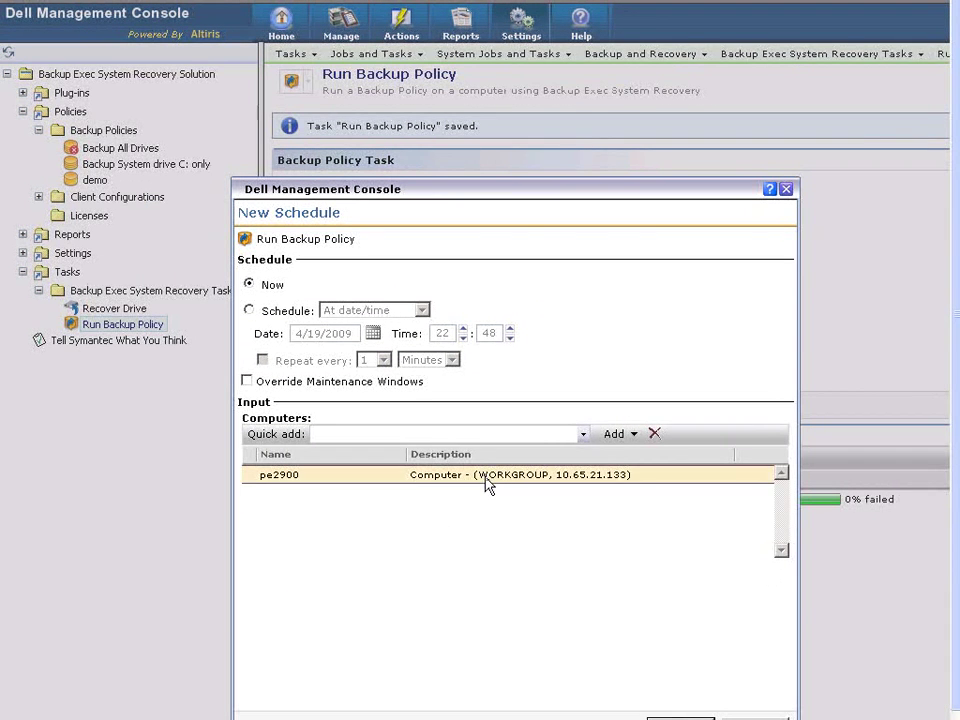
{"action": "key", "text": "Return"}
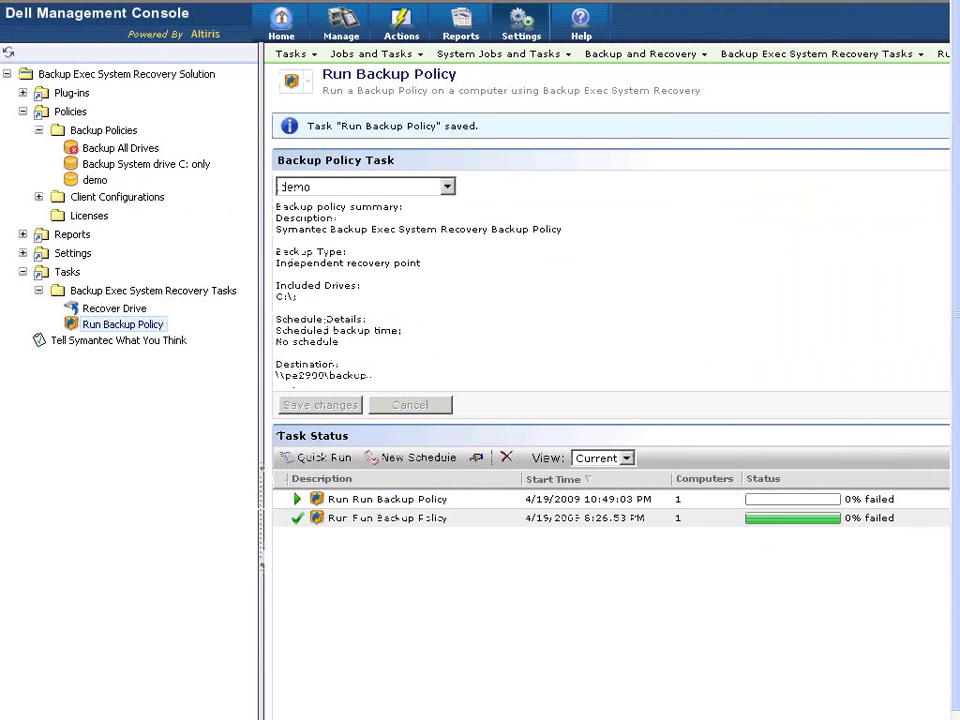
Select the new backup run and show its Progress and Performance window near the screen centre.
{"action": "left_click", "coordinate": [460, 505]}
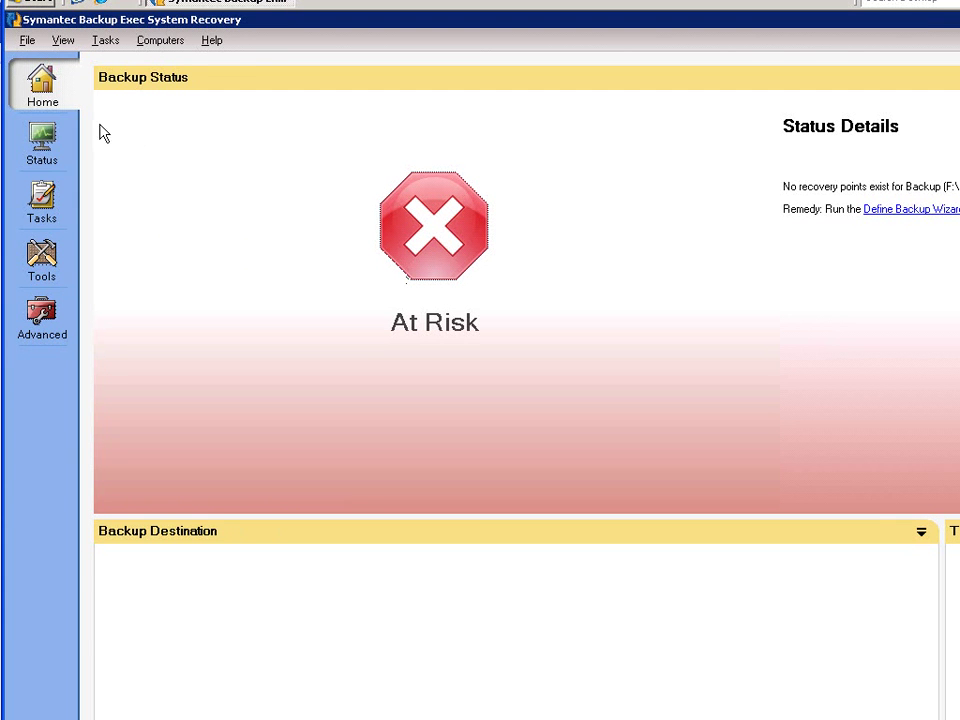
{"action": "left_click", "coordinate": [63, 41]}
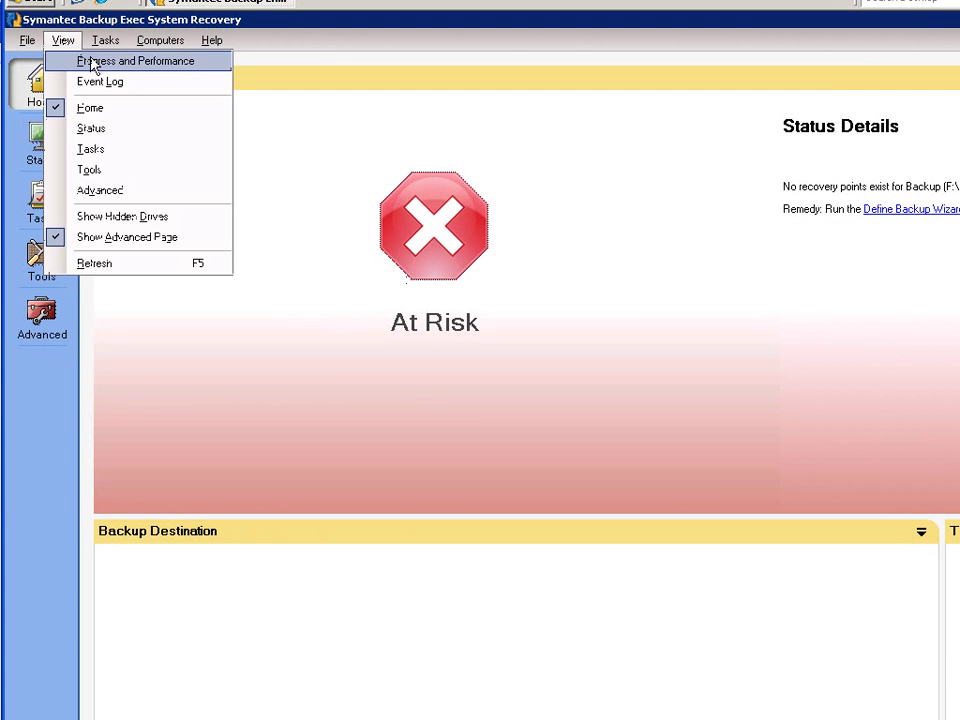
{"action": "left_click", "coordinate": [93, 63]}
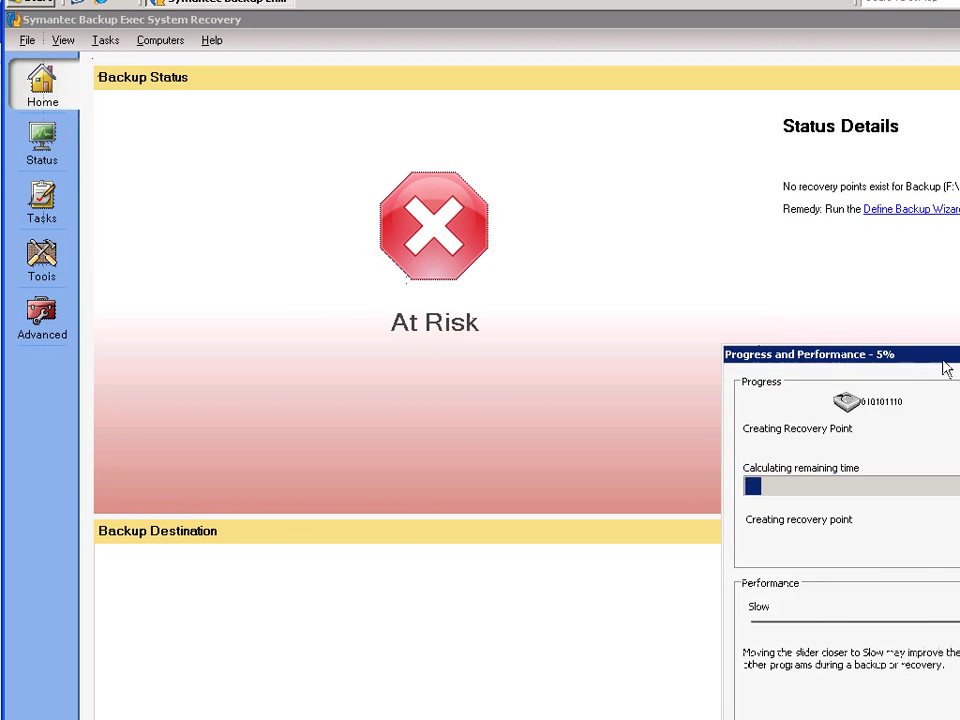
{"action": "left_click_drag", "start_coordinate": [946, 368], "coordinate": [508, 139]}
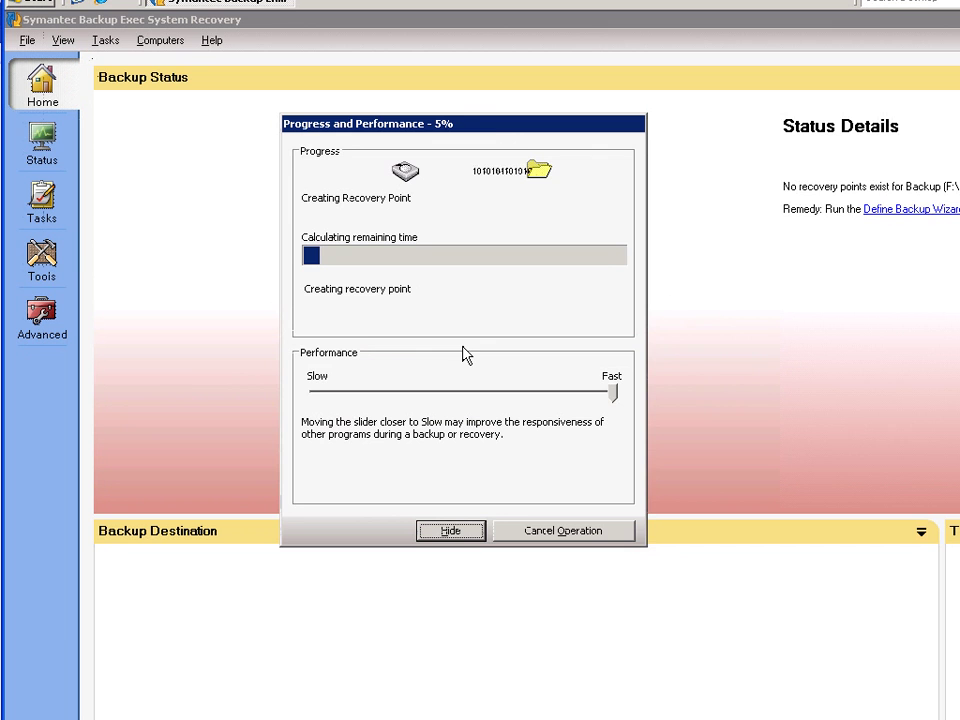
{"action": "left_click_drag", "start_coordinate": [498, 134], "coordinate": [510, 118]}
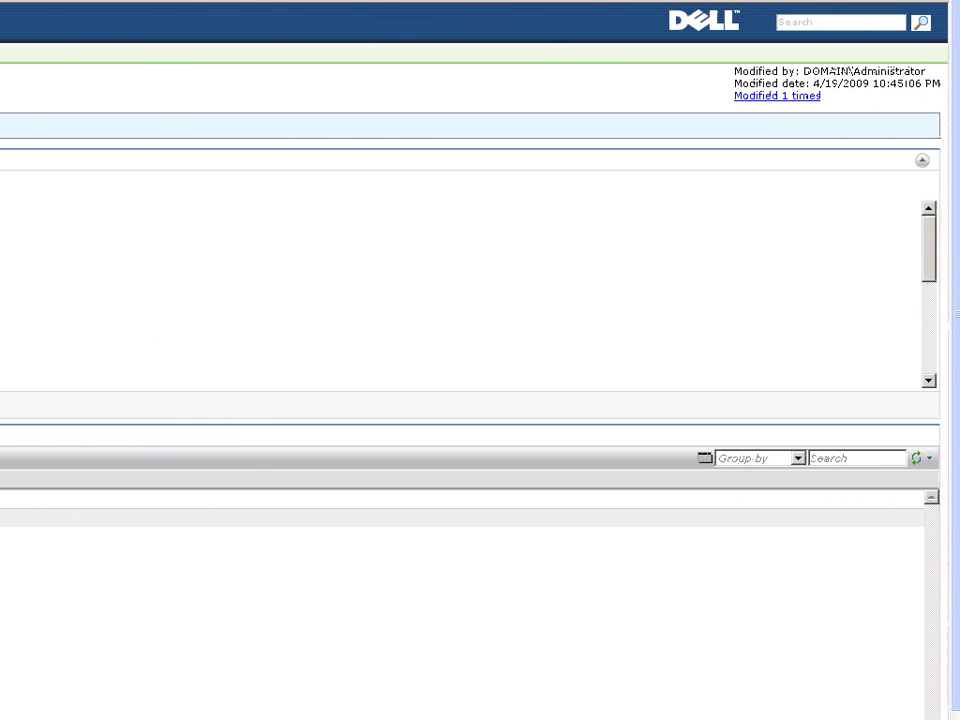
Refresh the Run Backup Policy Task Status list to show the 10:49:03 PM run completed.
{"action": "left_click", "coordinate": [920, 464]}
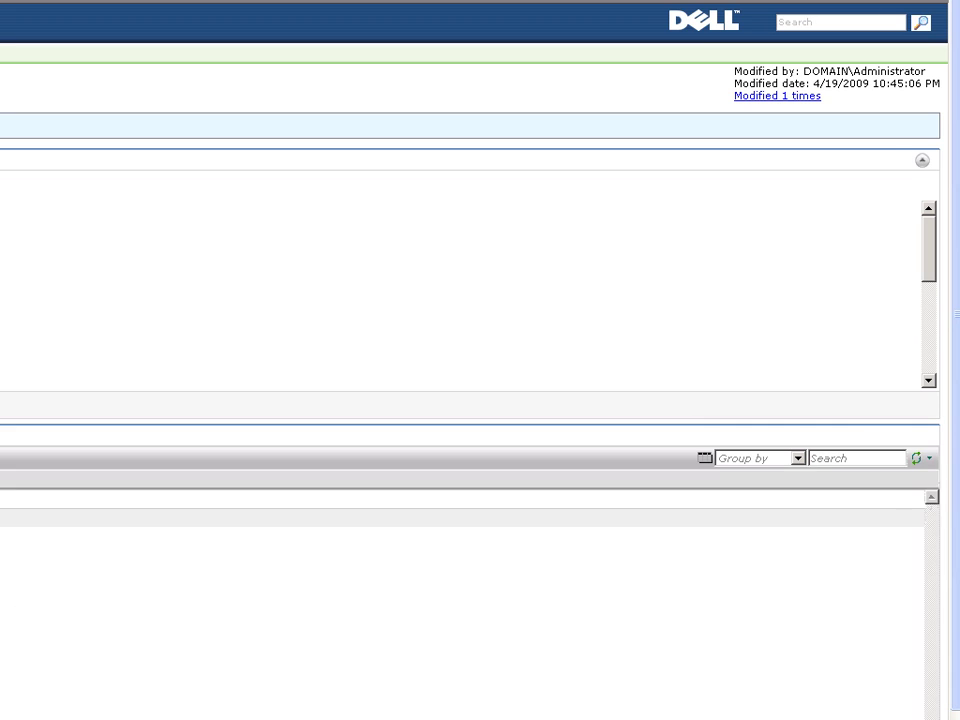